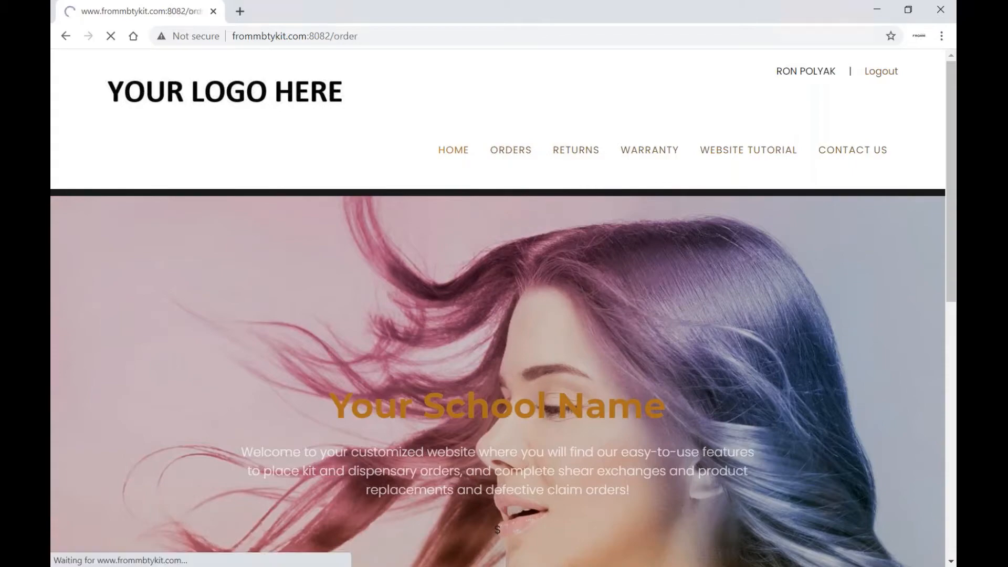
# Enter PO Number PO1234 and the comment 'ADD ANY COMMENTS YOU WOULD LIKE FOR US TO SEE ON THE ORDER'
pyautogui.scroll(-2, 640, 300)
pyautogui.scroll(-4, 640, 305)
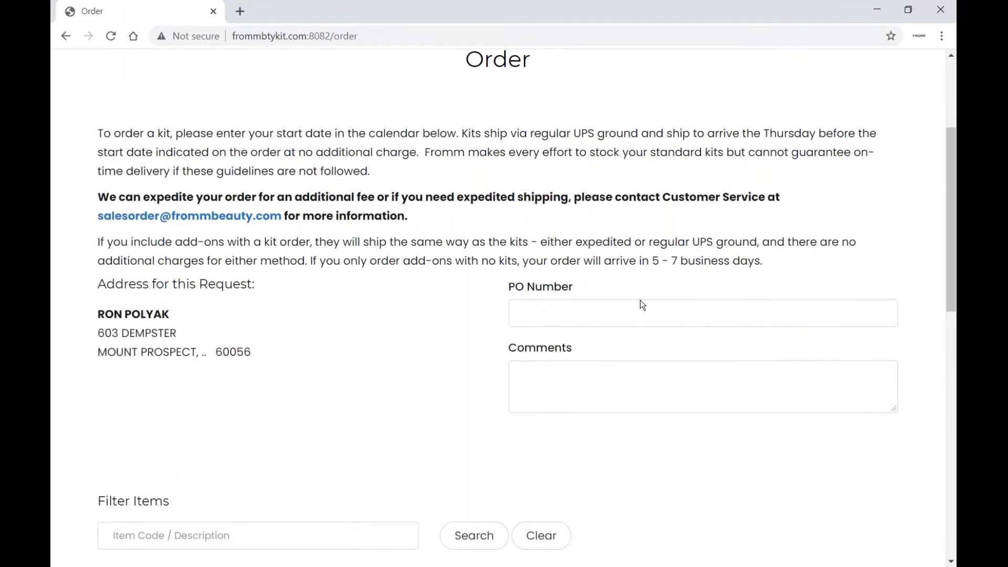
pyautogui.click(584, 220)
pyautogui.write('PO1234')
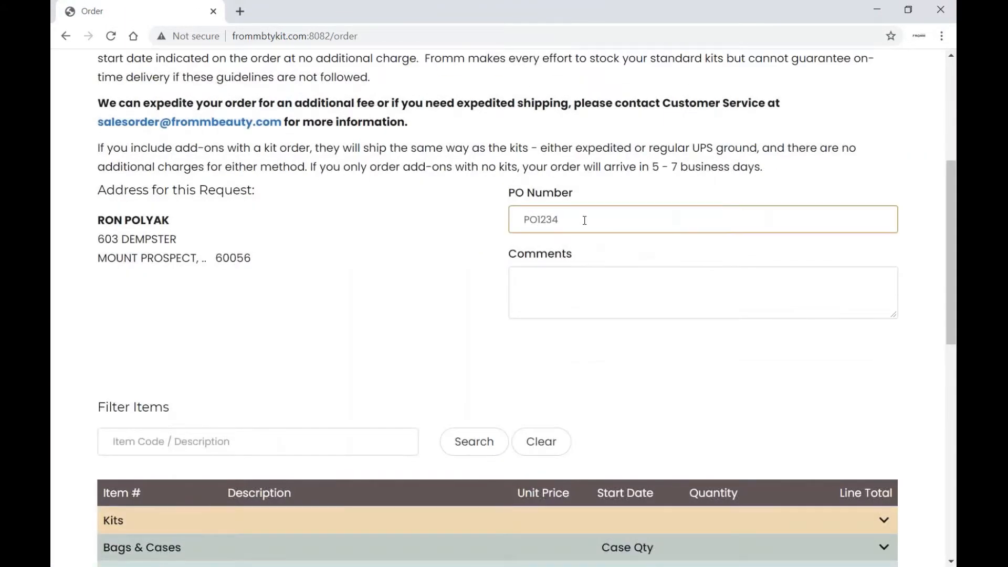
pyautogui.scroll(-2, 584, 220)
pyautogui.click(585, 220)
pyautogui.write('ADD ANY COMMENTS YOU WOULD LIKE FOR US TO SEE ON THE ORDER')
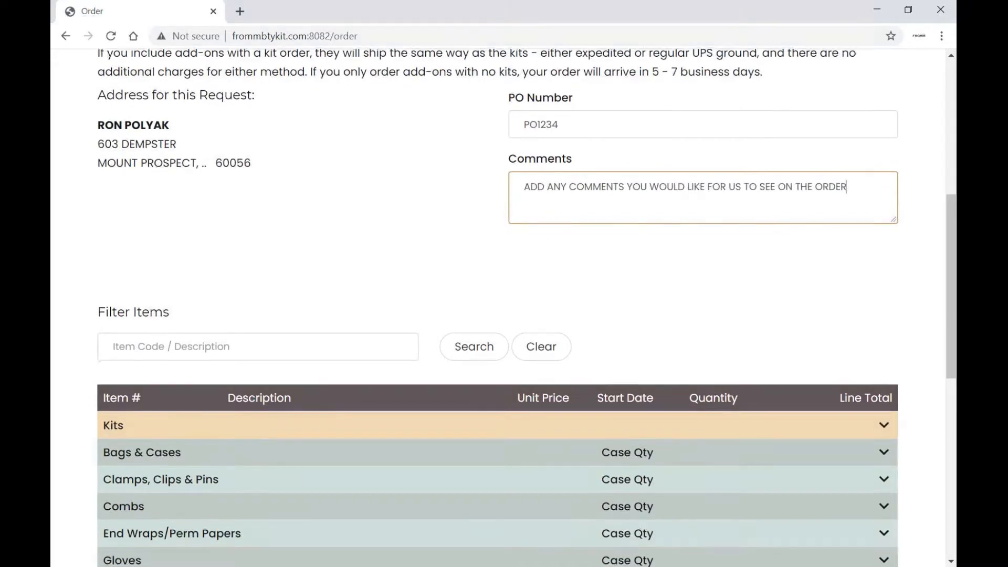
pyautogui.scroll(-2, 698, 393)
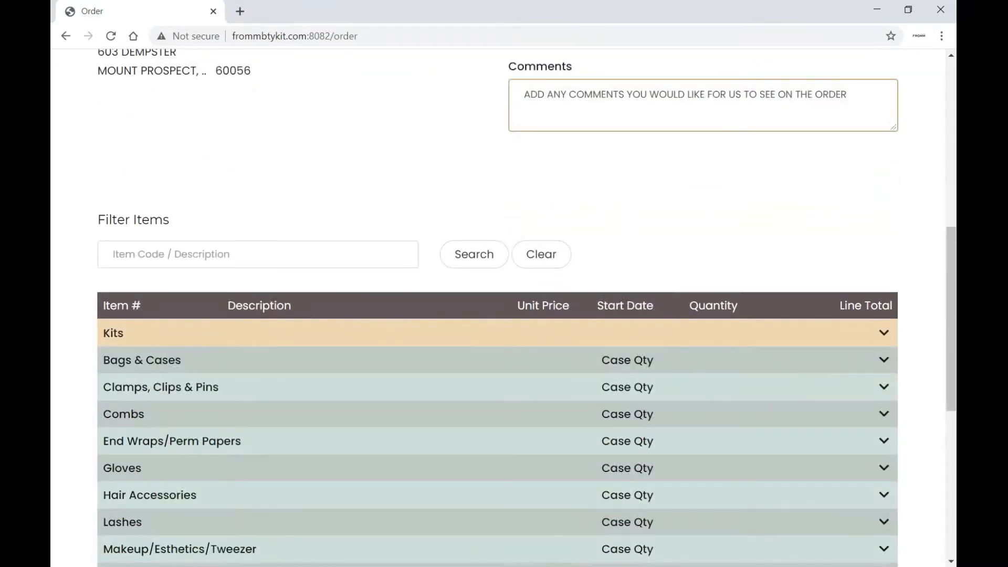
# Under Kits, date the ESTHI and RH Cosmo kits 03/09/21, with RH Cosmo quantity 10
pyautogui.click(883, 336)
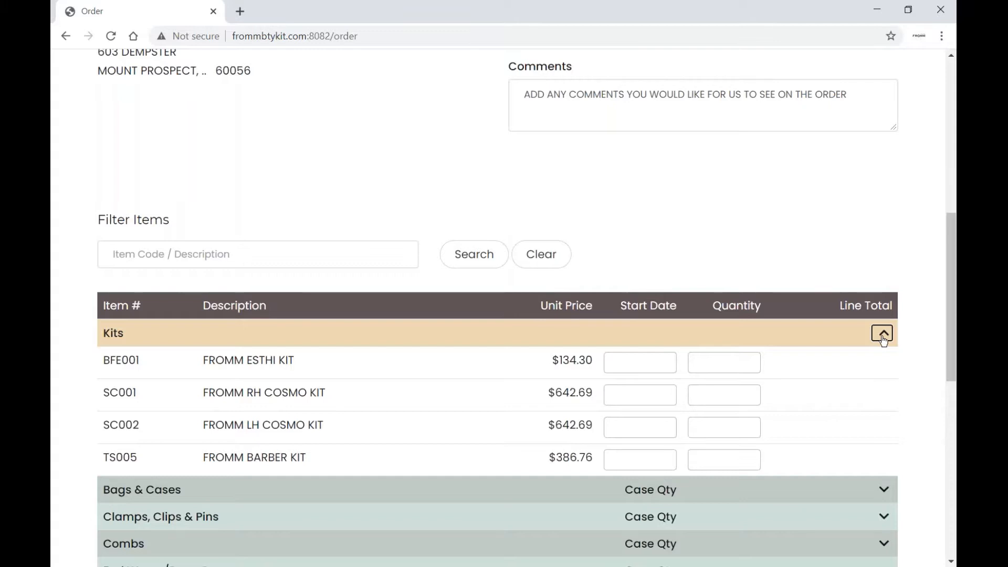
pyautogui.click(633, 361)
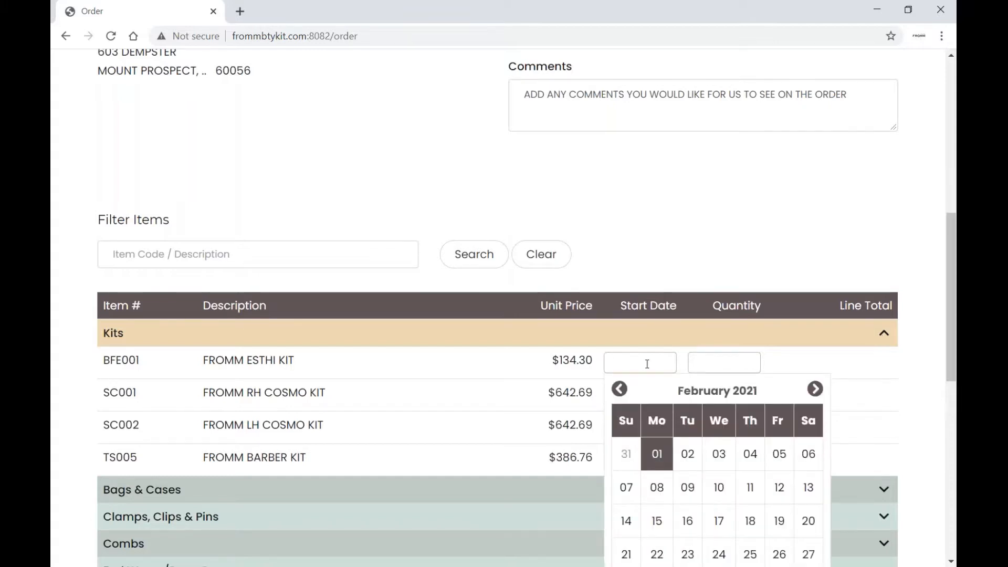
pyautogui.scroll(-3, 647, 364)
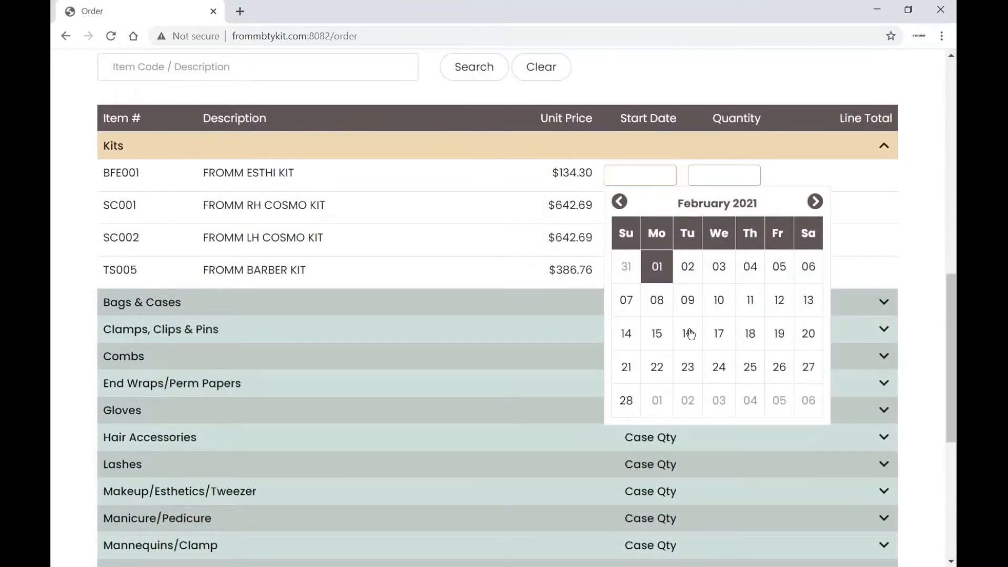
pyautogui.click(815, 203)
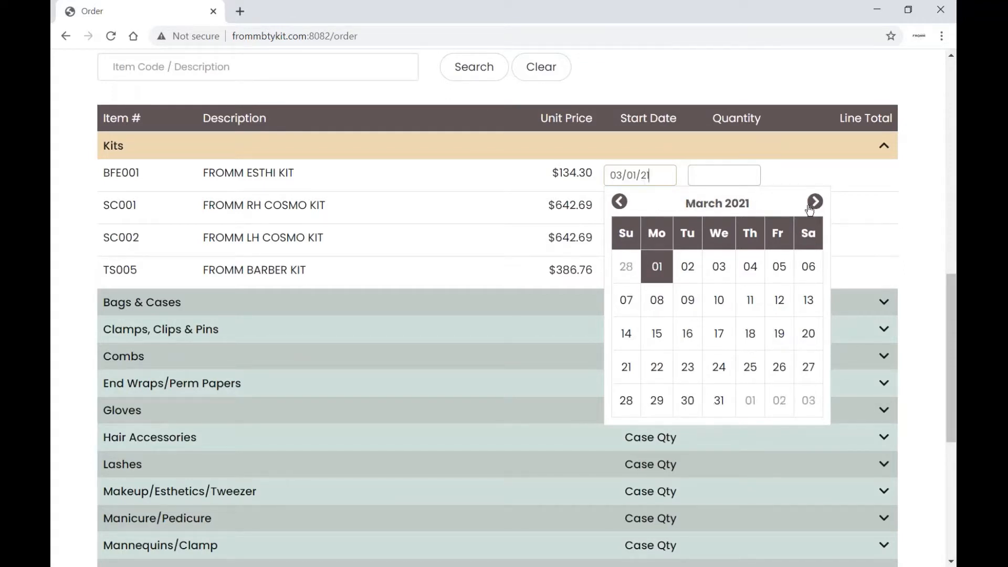
pyautogui.click(686, 300)
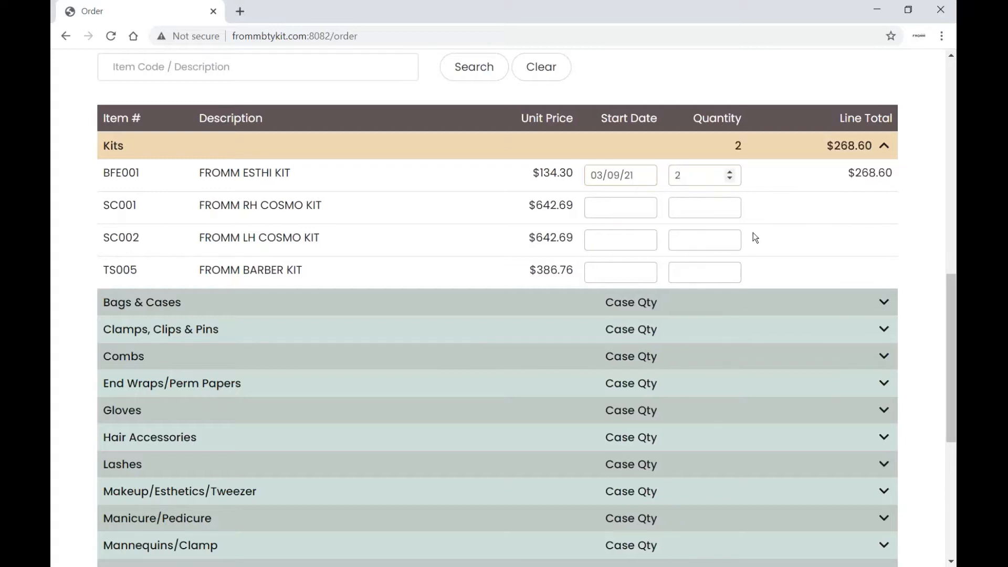
pyautogui.click(620, 205)
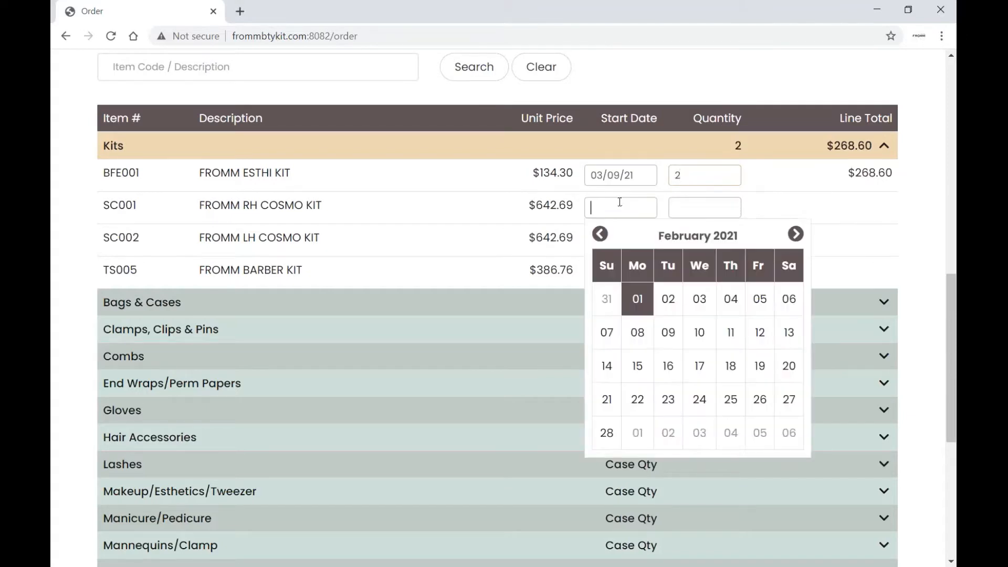
pyautogui.click(796, 233)
pyautogui.click(669, 333)
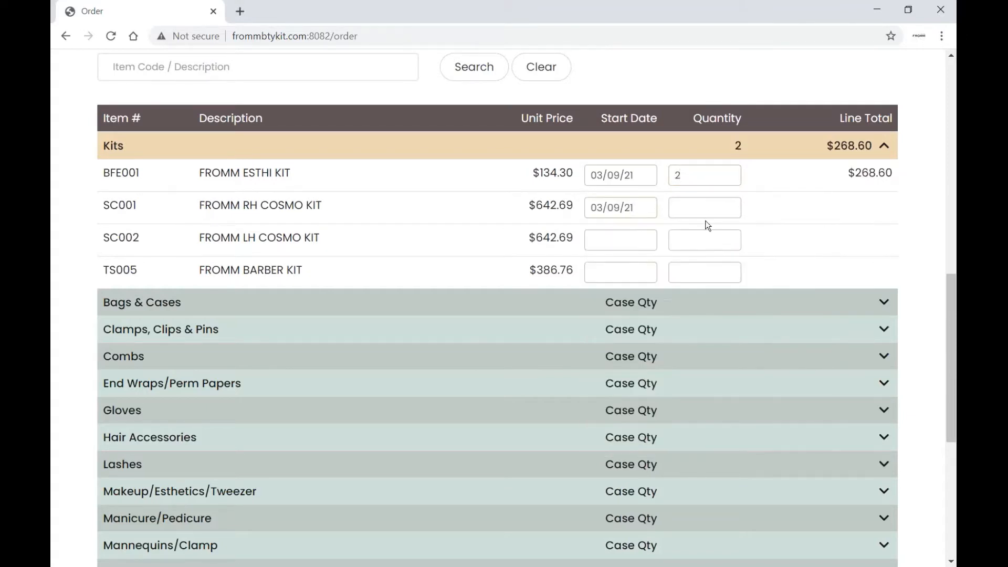
pyautogui.write('10')
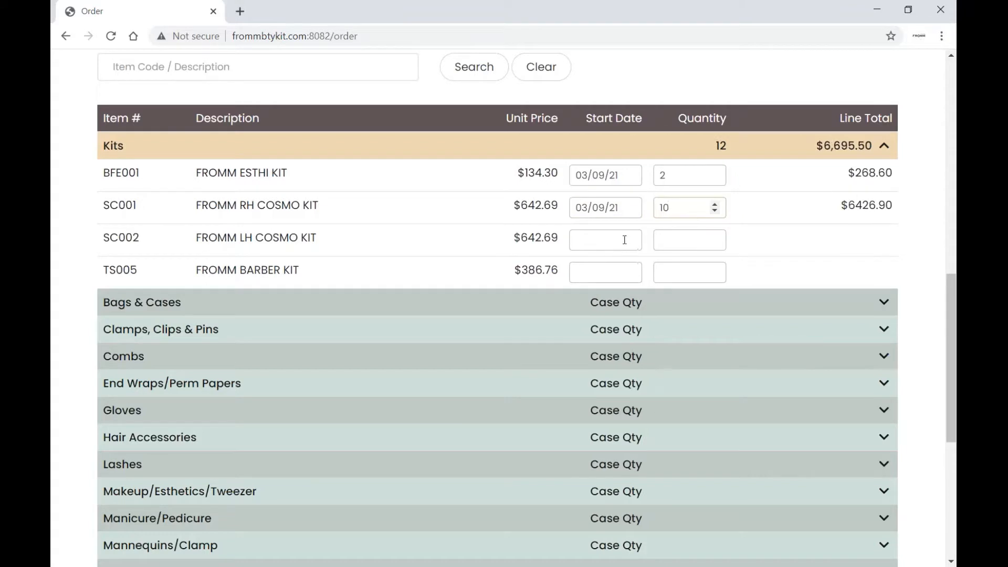
# Date the LH Cosmo and Barber kits 03/09/21 and give the Barber kit quantity 5
pyautogui.click(624, 240)
pyautogui.click(782, 266)
pyautogui.click(656, 366)
pyautogui.click(617, 271)
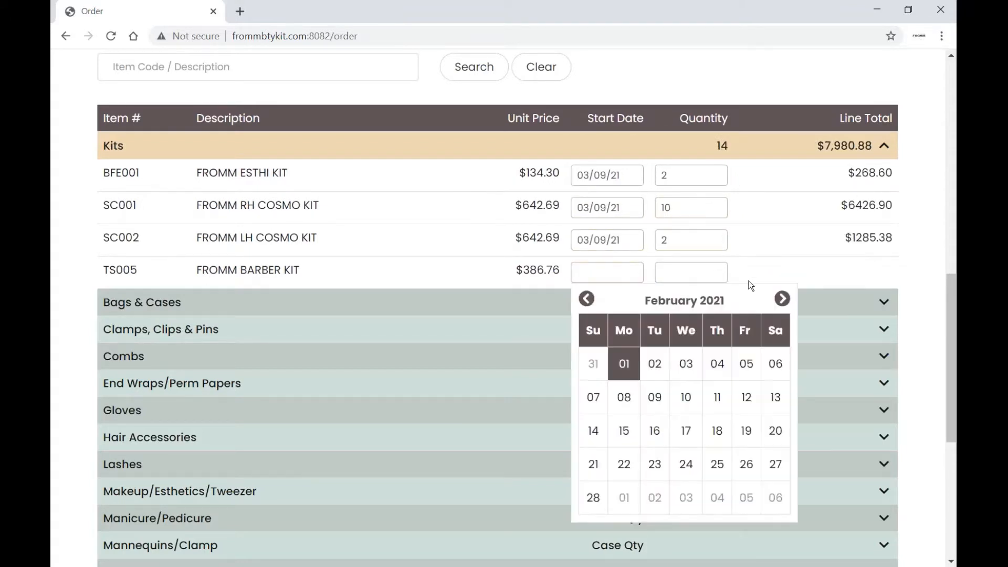
pyautogui.click(782, 299)
pyautogui.click(656, 399)
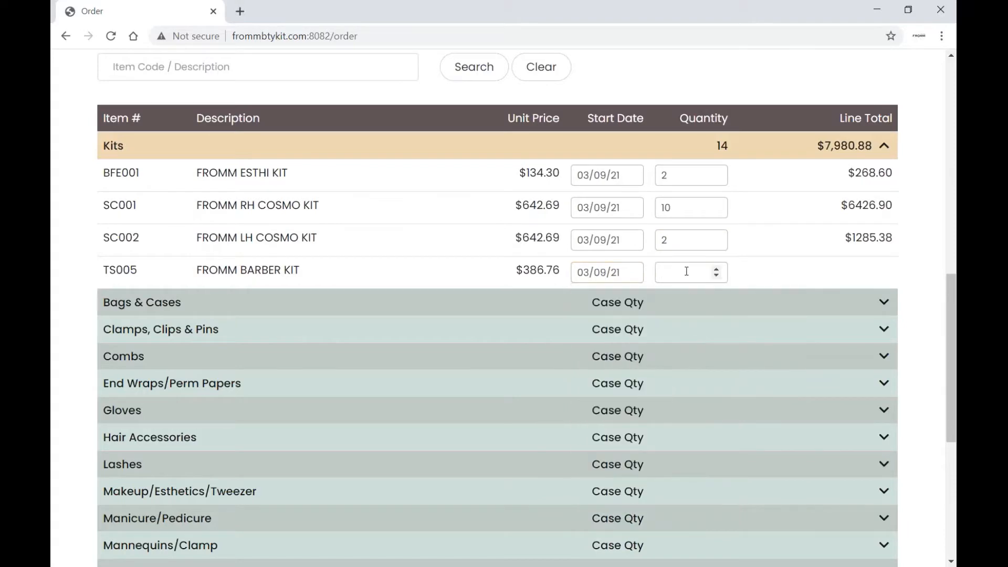
pyautogui.write('5')
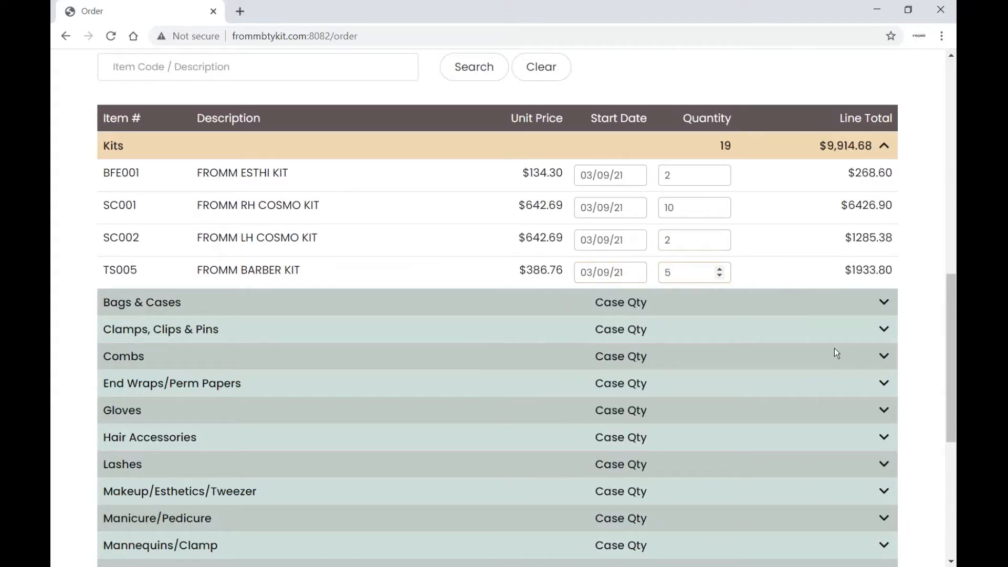
pyautogui.scroll(-6, 835, 352)
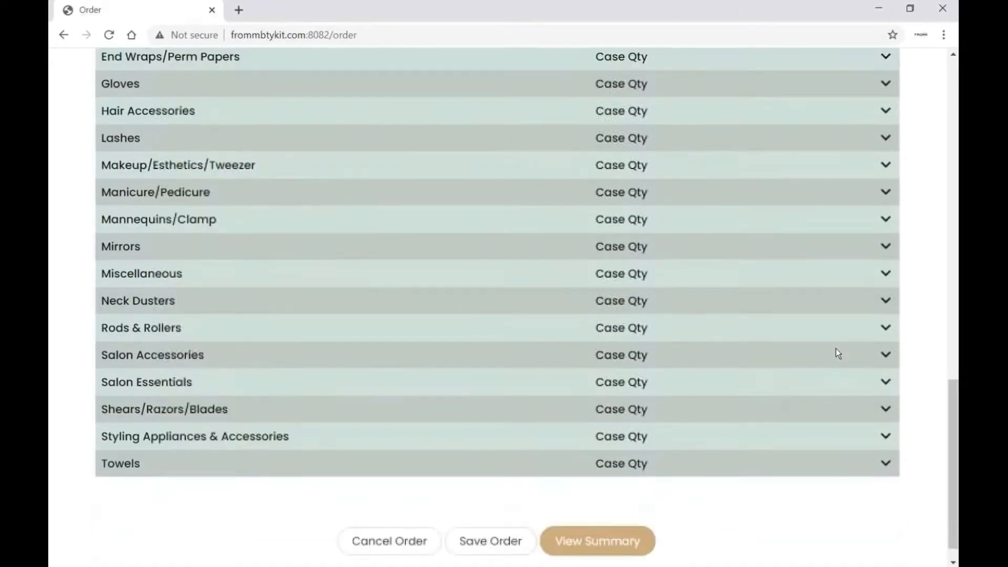
# Review the Order Summary for the 19-kit PO1234 order and submit it
pyautogui.scroll(-1, 835, 349)
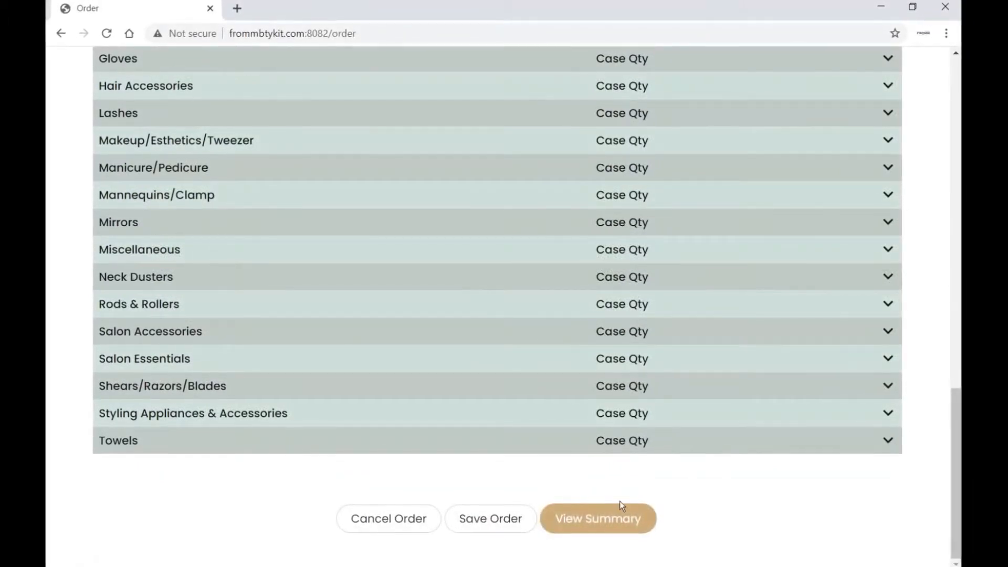
pyautogui.click(609, 518)
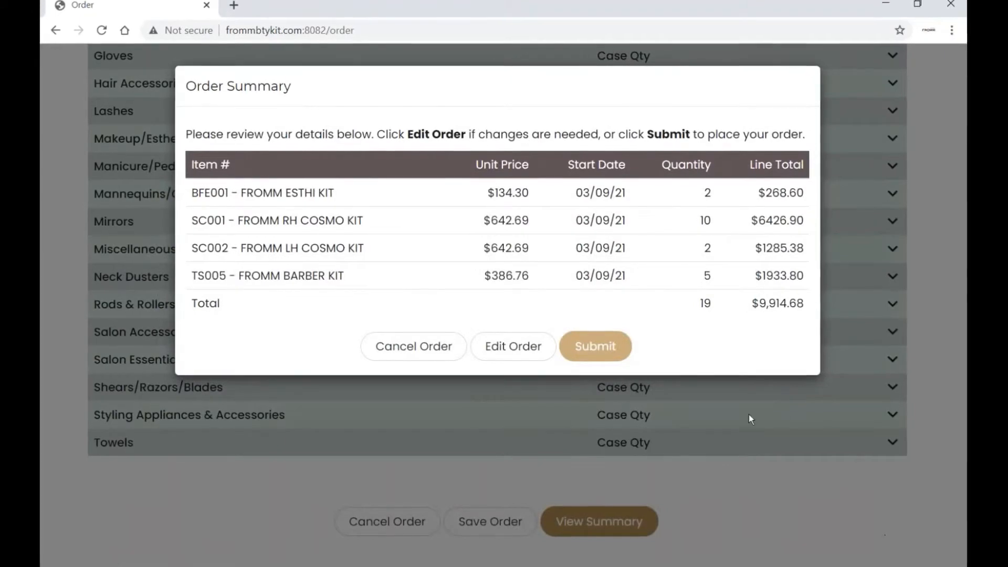
pyautogui.click(599, 347)
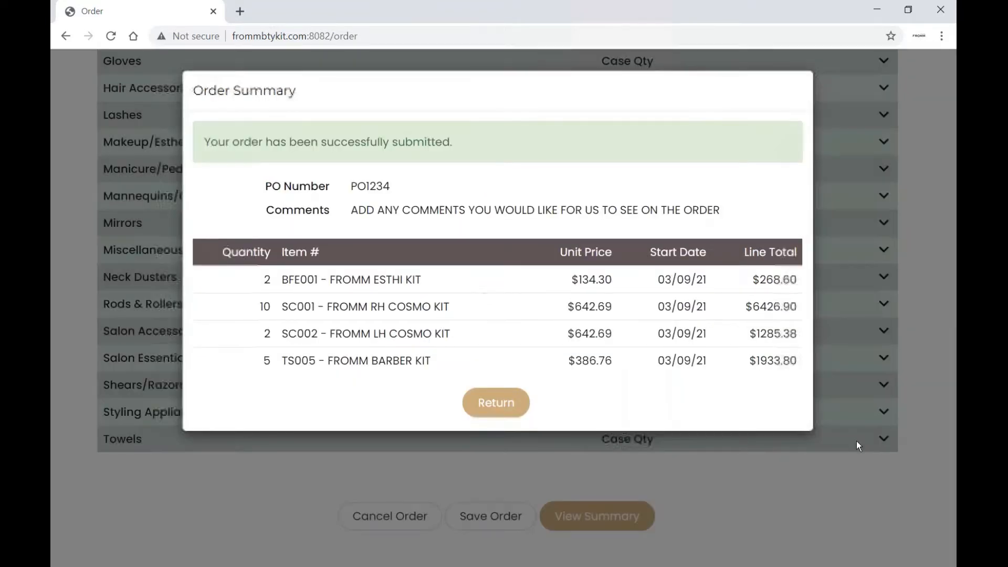
# Close the confirmation and start a new order with 10 RH Cosmo kits dated 03/09/21
pyautogui.click(496, 404)
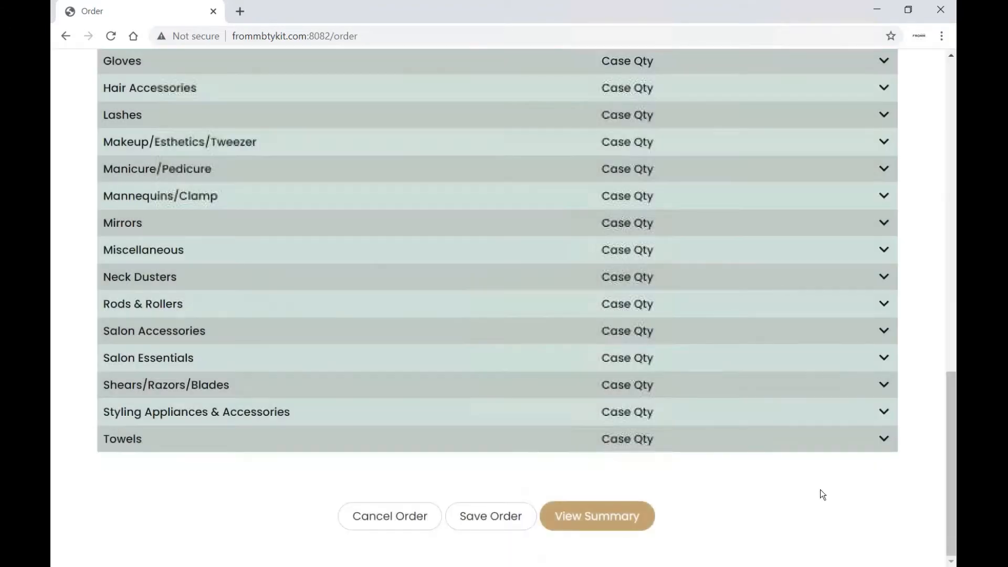
pyautogui.scroll(9, 820, 489)
pyautogui.scroll(-2, 821, 491)
pyautogui.scroll(-2, 868, 466)
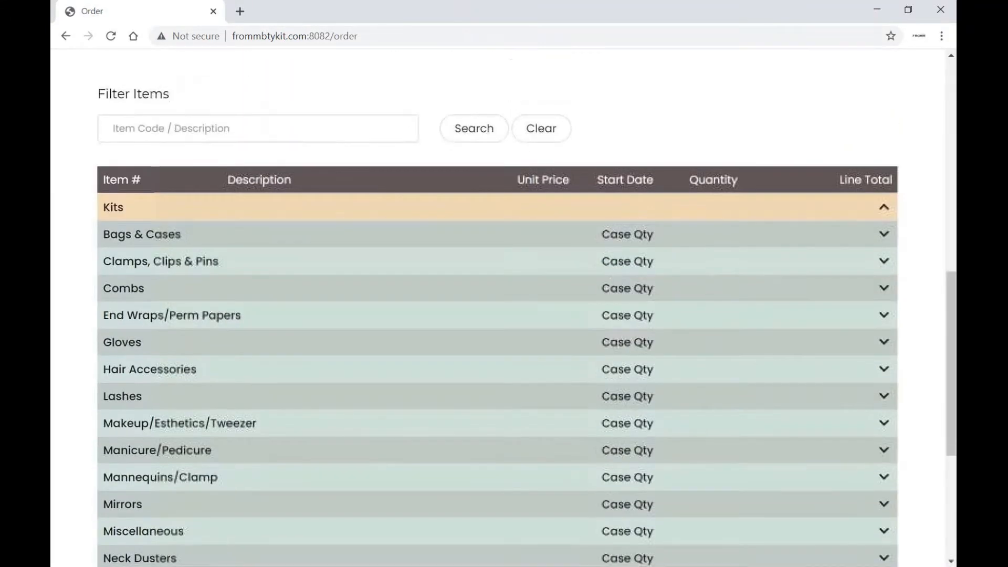
pyautogui.click(882, 207)
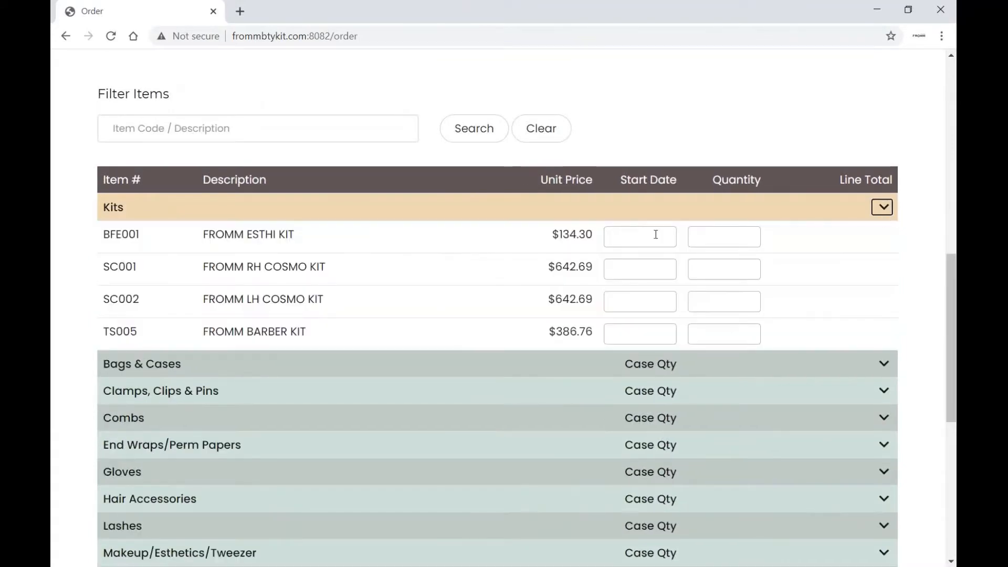
pyautogui.click(640, 267)
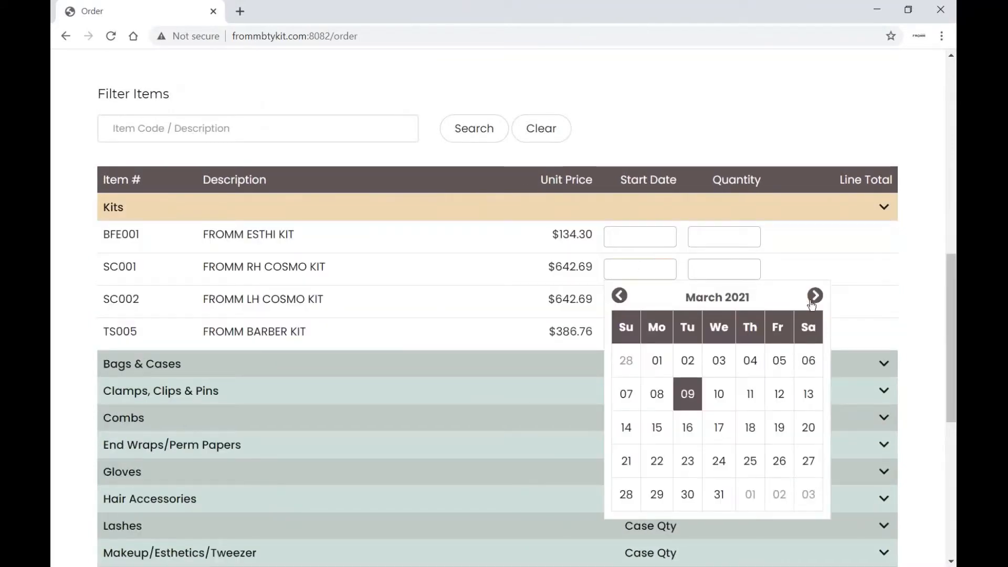
pyautogui.click(688, 394)
pyautogui.click(710, 270)
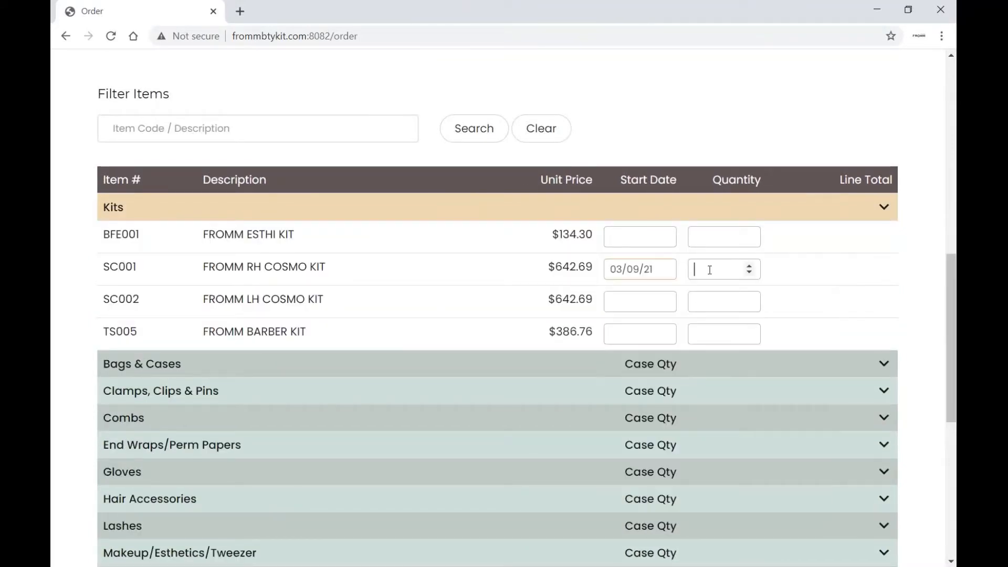
pyautogui.write('10')
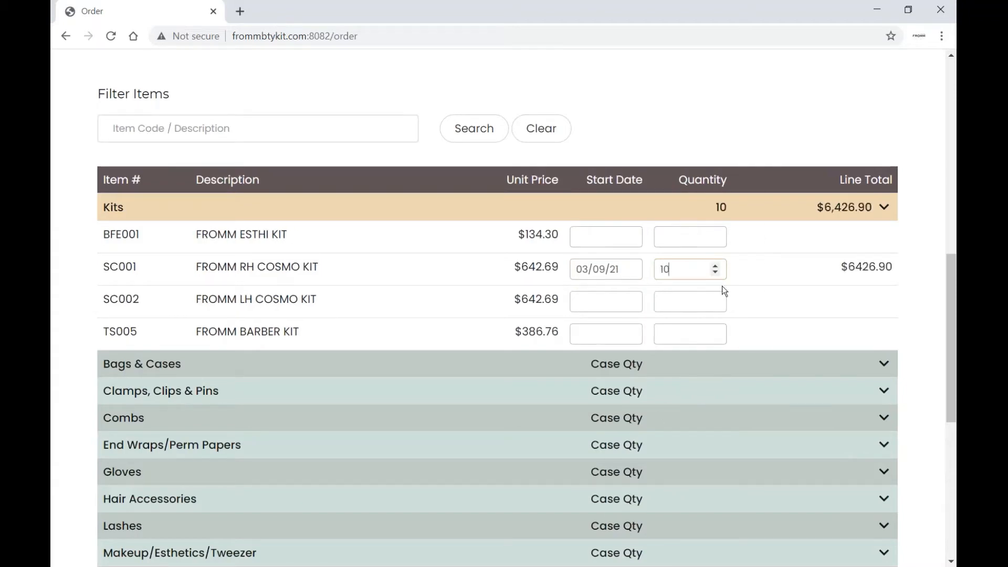
# Add 24 DEC004 blonde bob pin boxes under Bags & Cases, then filter items by 'TOWEL'
pyautogui.scroll(-1, 725, 289)
pyautogui.scroll(-1, 730, 295)
pyautogui.click(882, 270)
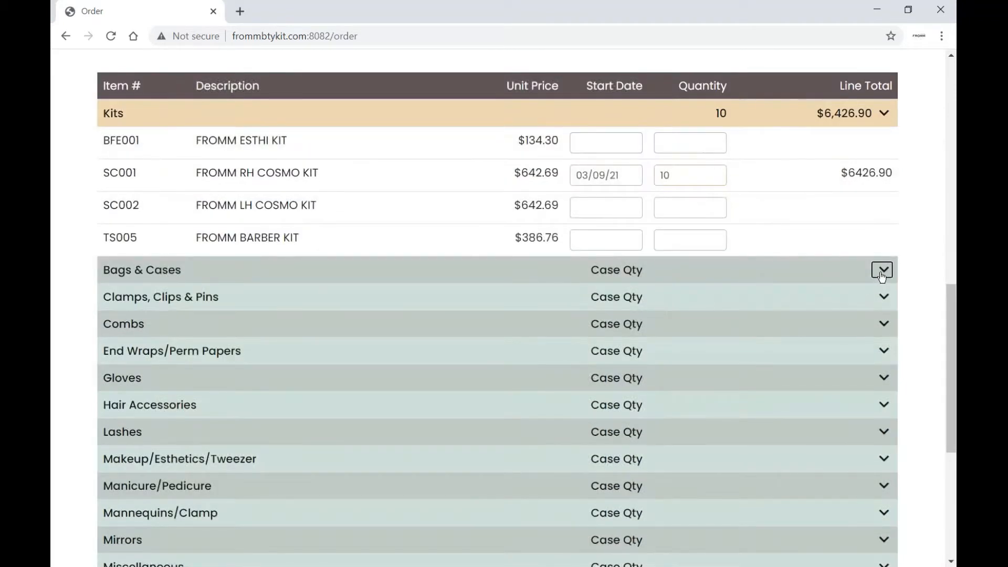
pyautogui.click(705, 297)
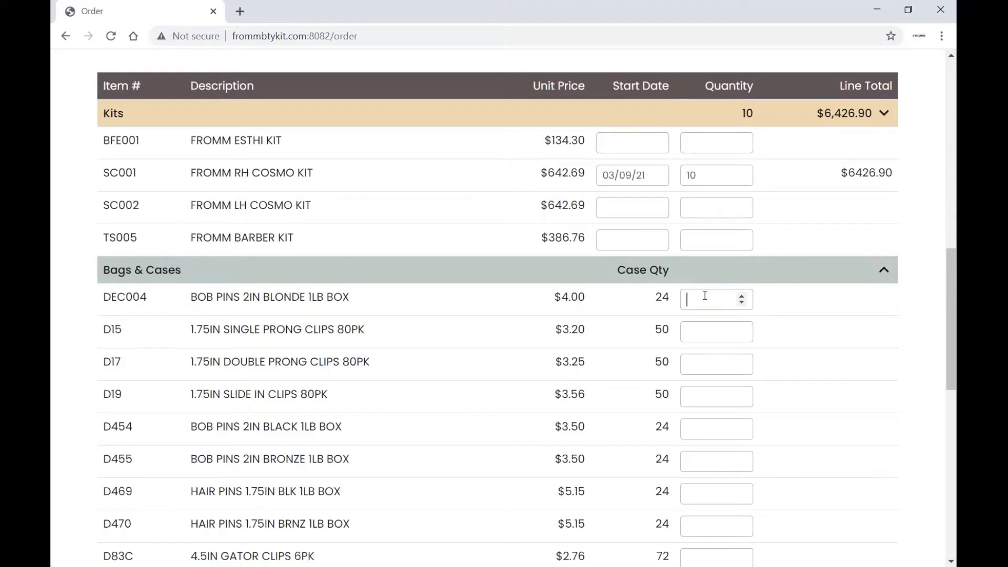
pyautogui.write('24')
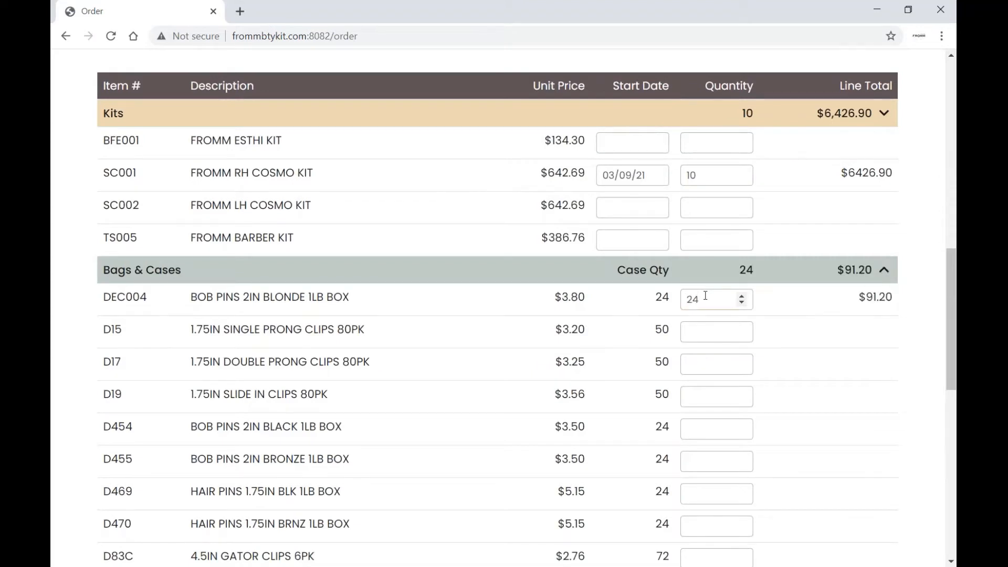
pyautogui.click(274, 132)
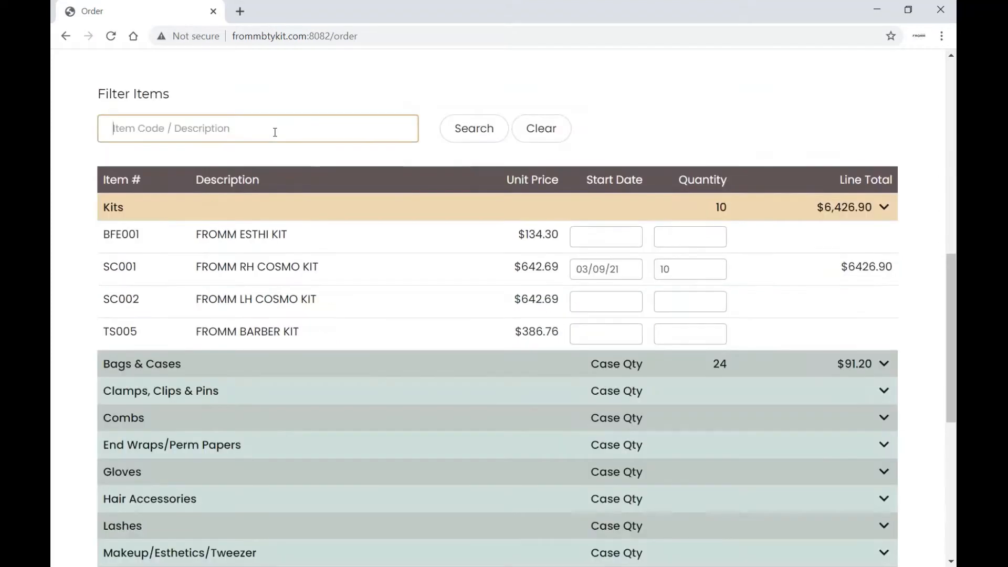
pyautogui.write('TOW')
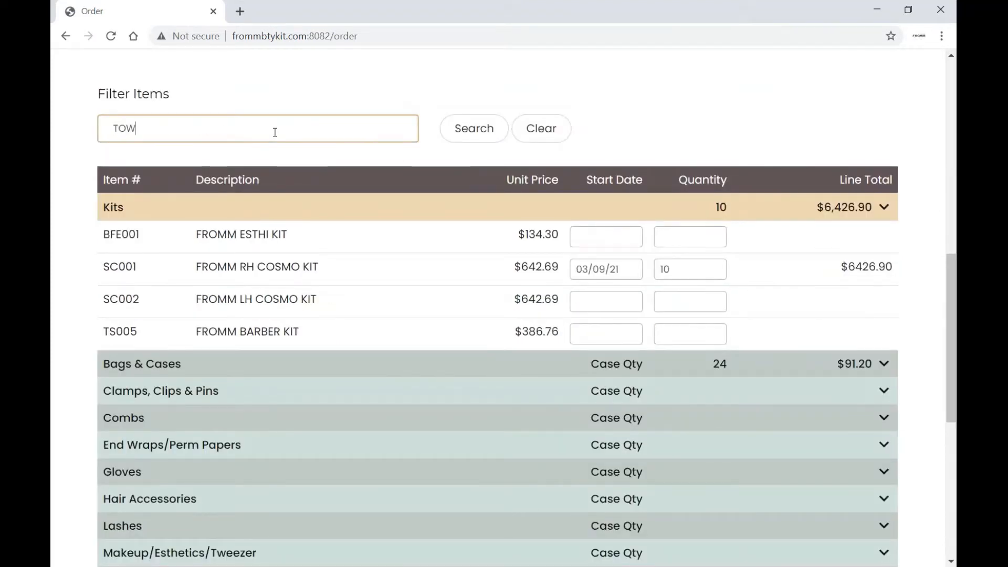
pyautogui.write('EL')
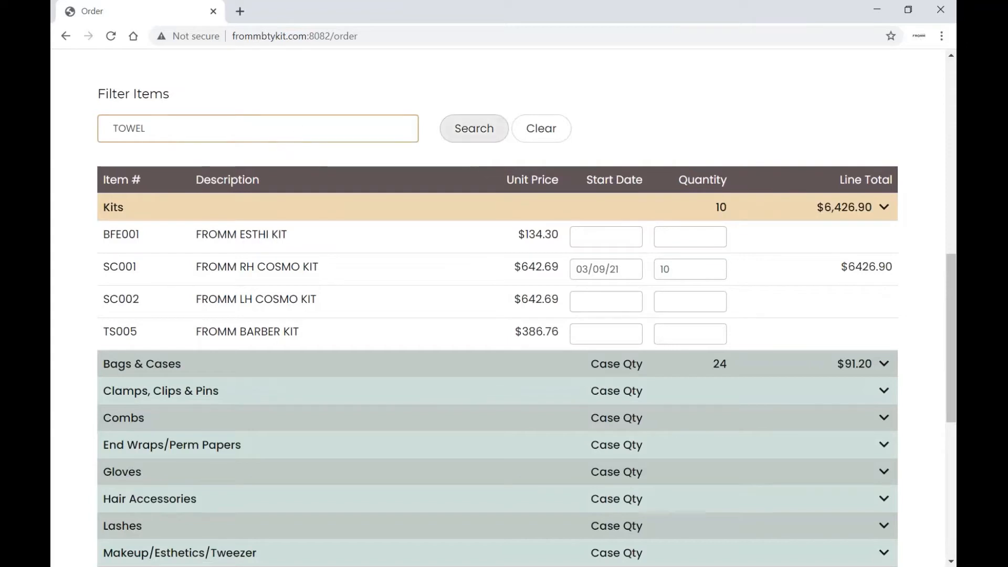
# Search the towel items and order 10 PST TOWELS 1600 50 CT
pyautogui.click(474, 129)
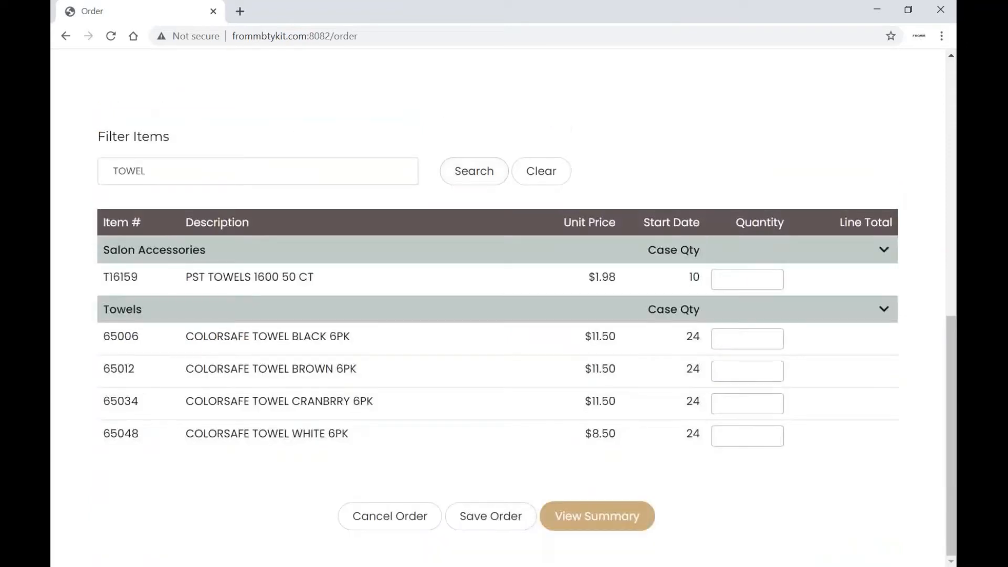
pyautogui.click(754, 278)
pyautogui.write('10')
# Search item D8327 and order 10 JUMBO END WRAPS 1000 SHEETS, then clear the filter
pyautogui.click(534, 173)
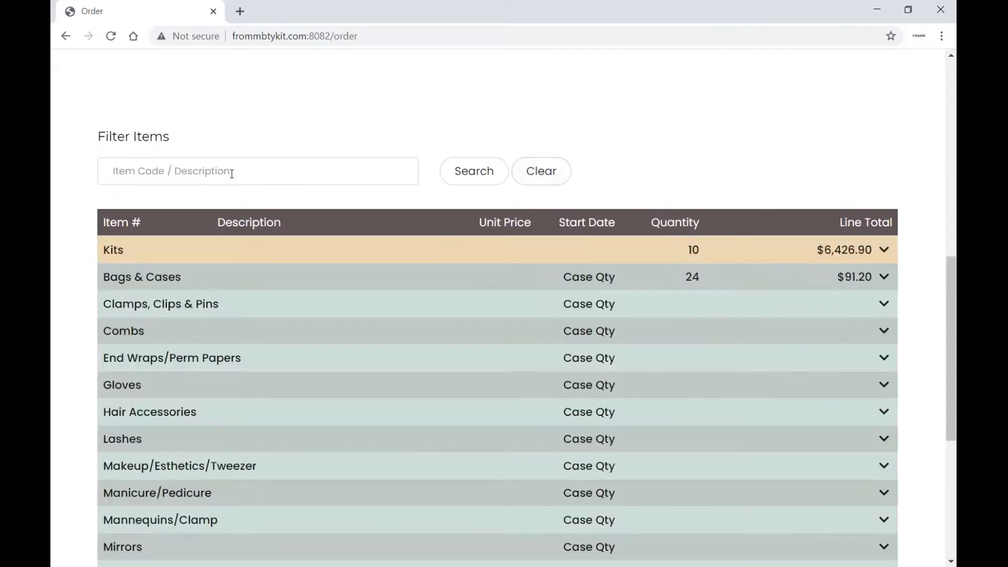
pyautogui.click(231, 173)
pyautogui.write('D8327')
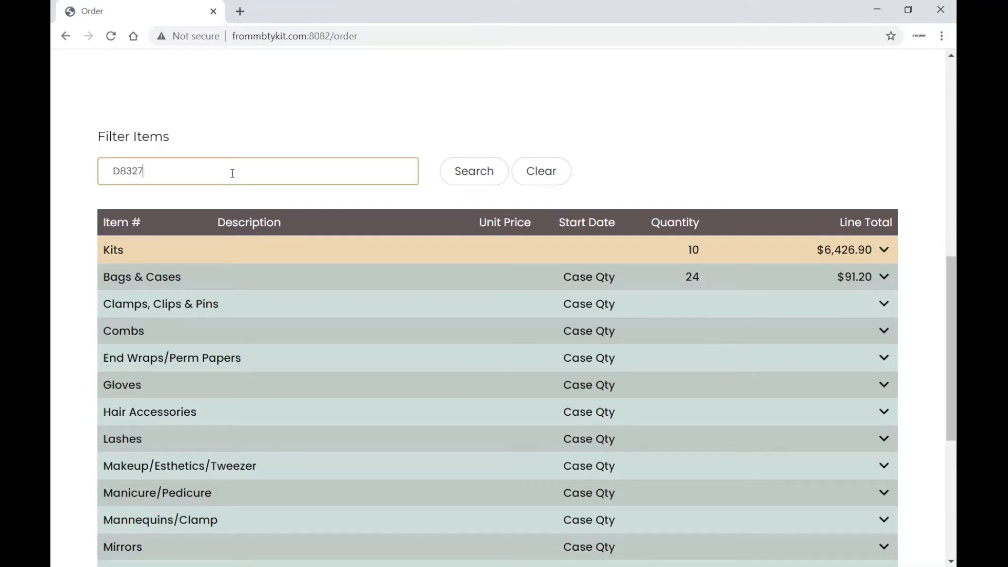
pyautogui.click(474, 170)
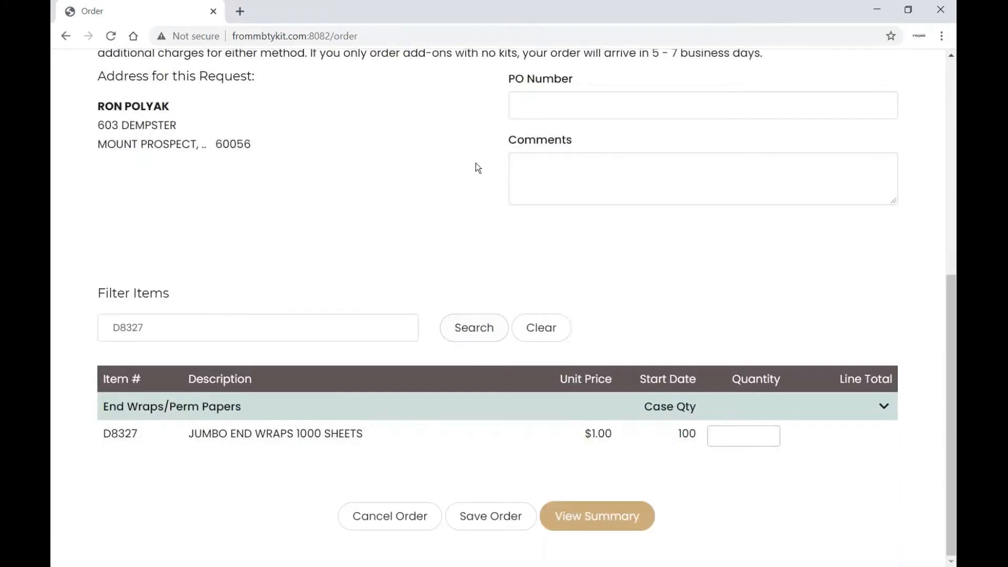
pyautogui.click(732, 429)
pyautogui.write('10')
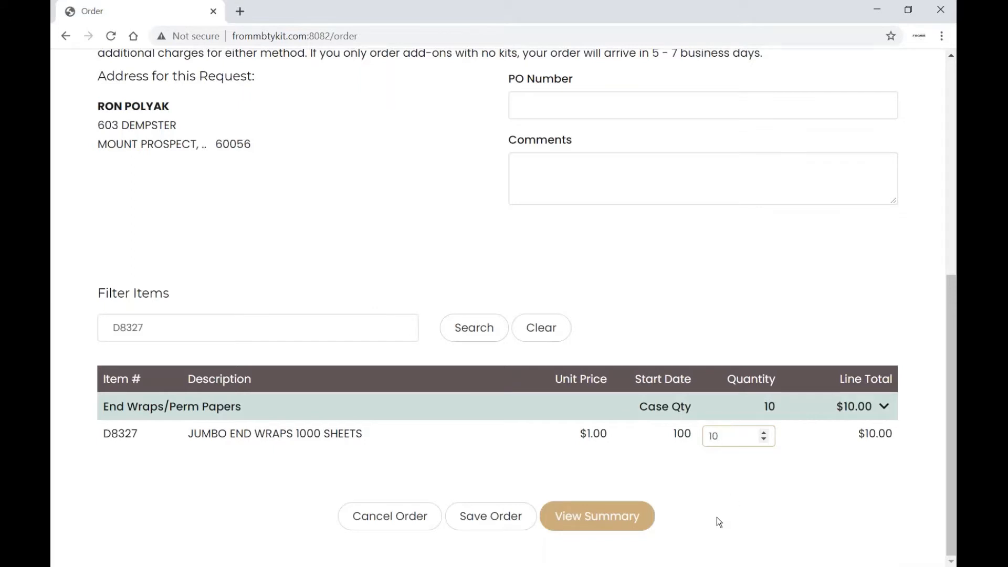
pyautogui.click(535, 333)
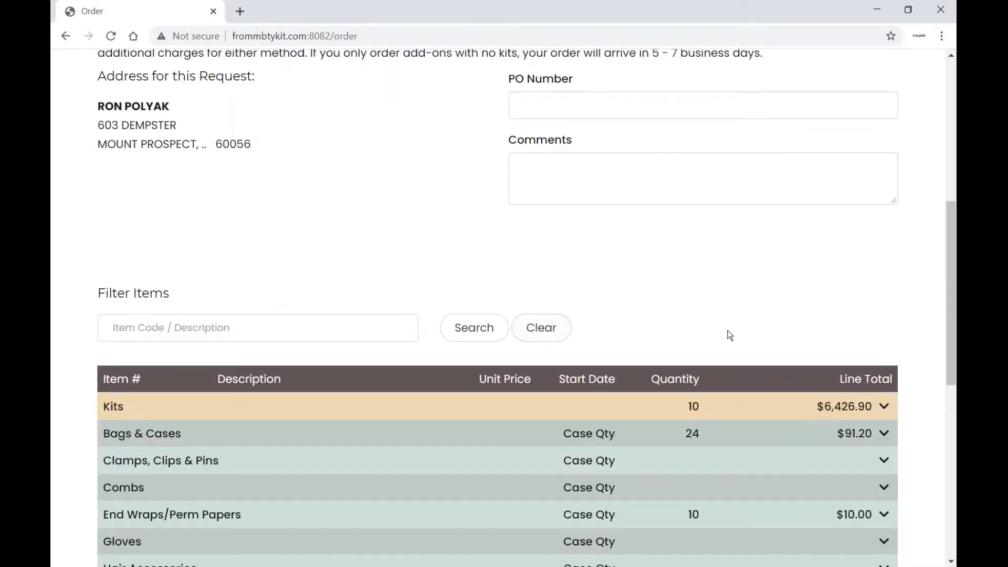
# Save the in-progress order of kit, bob pins, towels and end wraps, and dismiss the confirmation
pyautogui.scroll(-5, 728, 335)
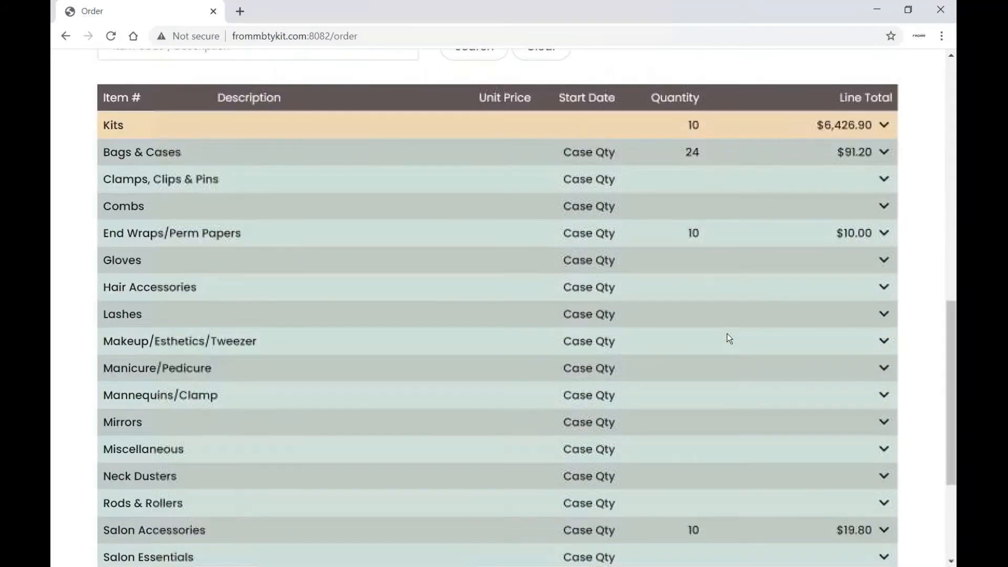
pyautogui.scroll(-4, 728, 338)
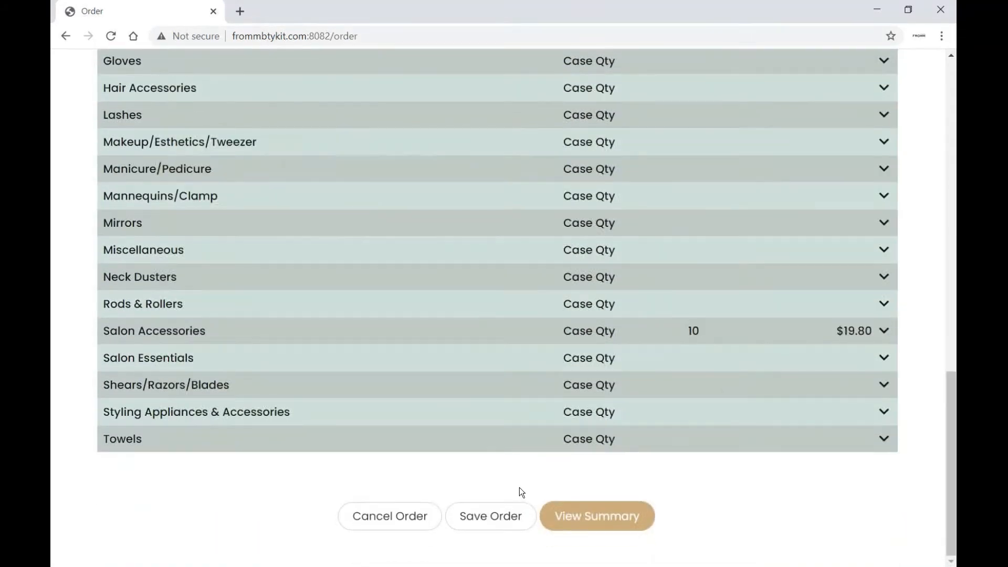
pyautogui.click(497, 515)
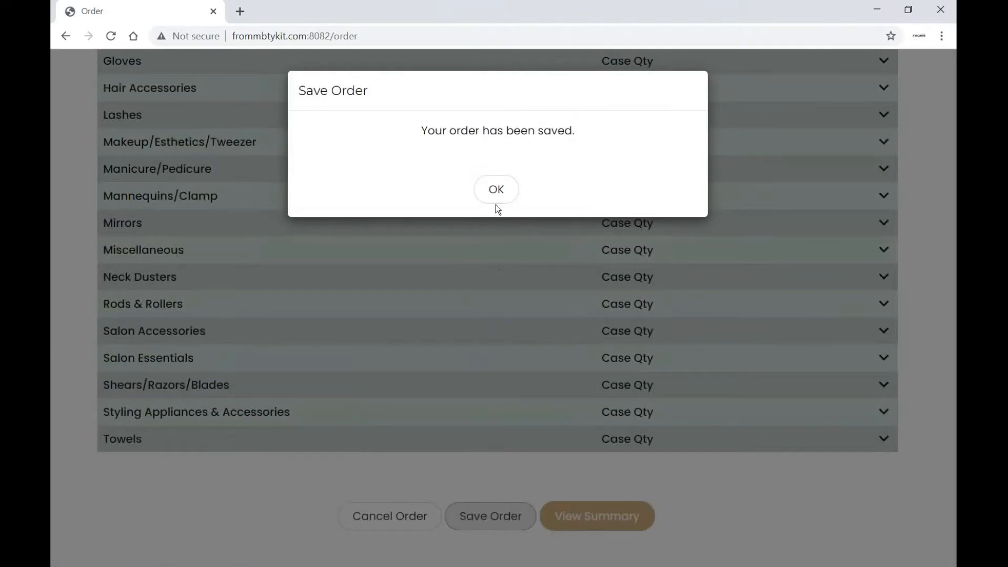
pyautogui.click(496, 190)
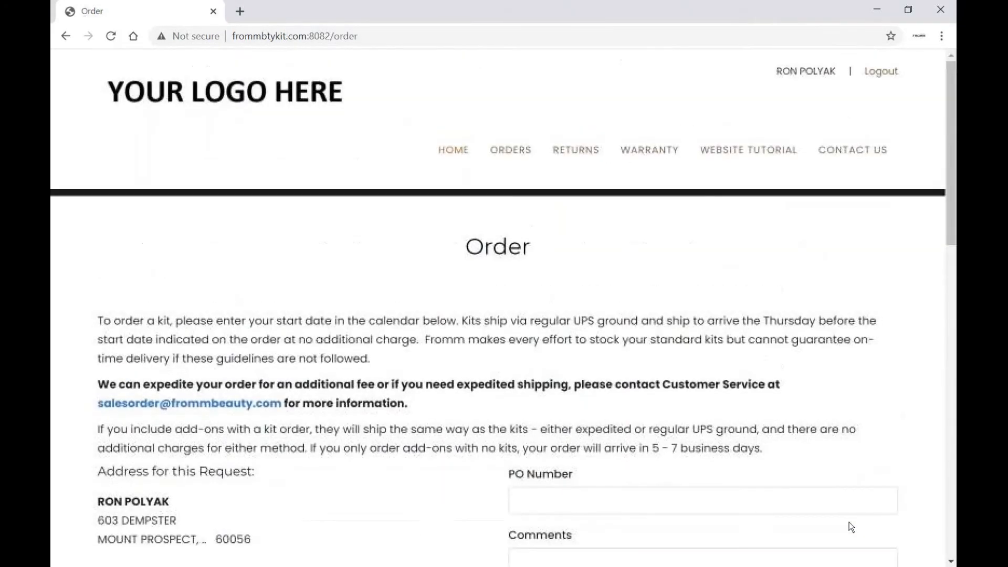
# Log out of the portal and sign back in with the saved credentials
pyautogui.click(884, 73)
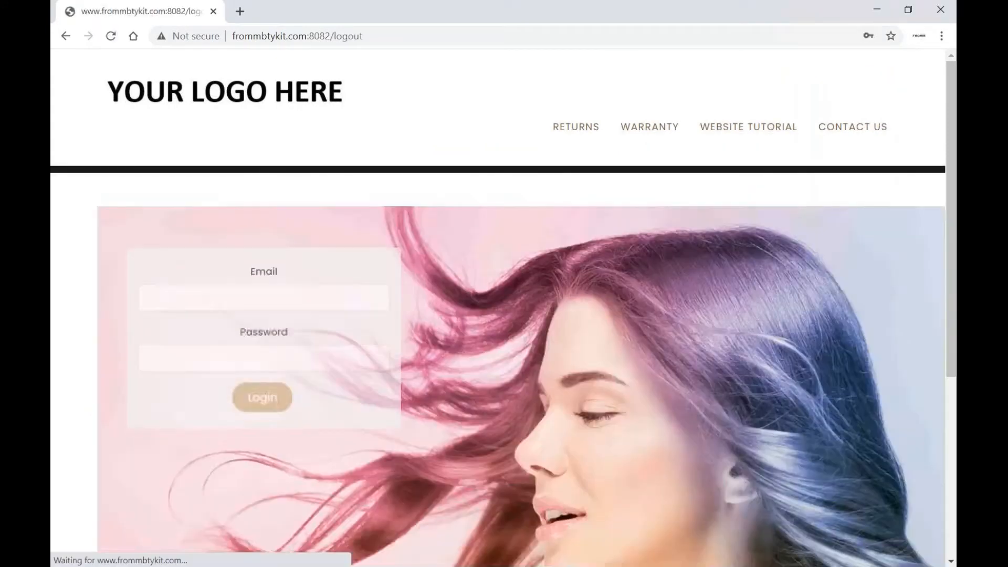
pyautogui.click(248, 281)
pyautogui.click(220, 322)
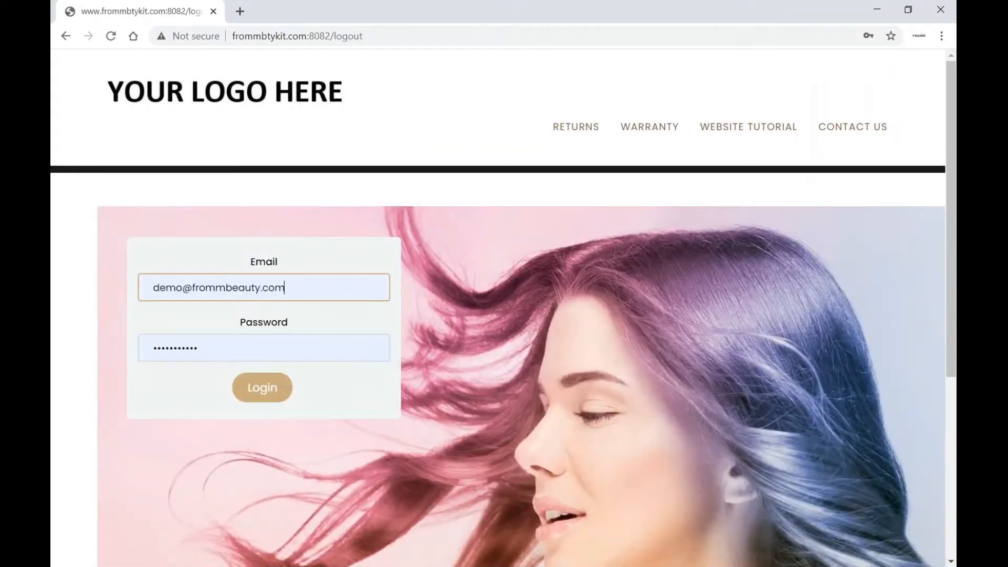
pyautogui.click(259, 391)
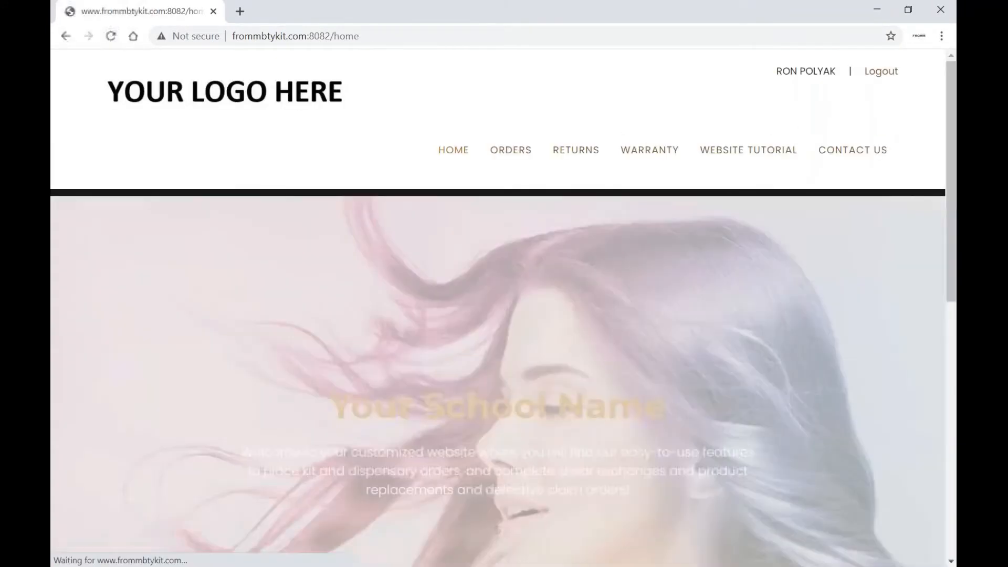
# Open ORDERS > Order and check the saved items are still in the table
pyautogui.moveTo(512, 151)
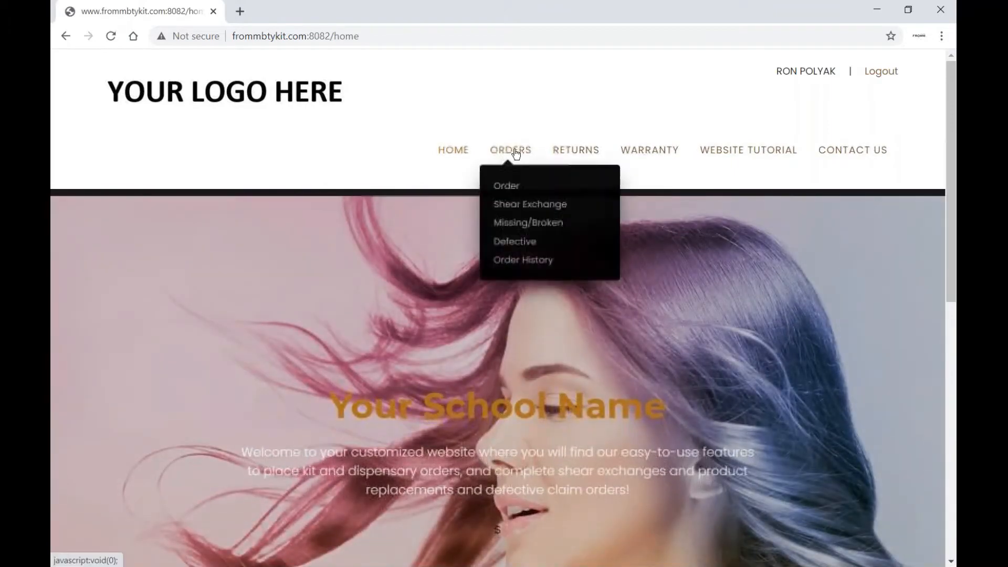
pyautogui.click(504, 185)
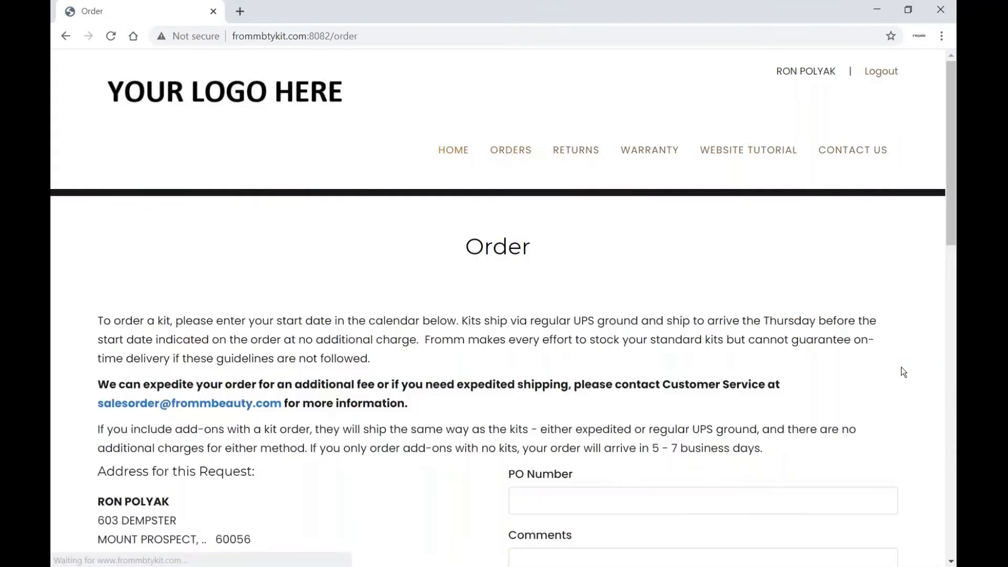
pyautogui.scroll(-8, 903, 372)
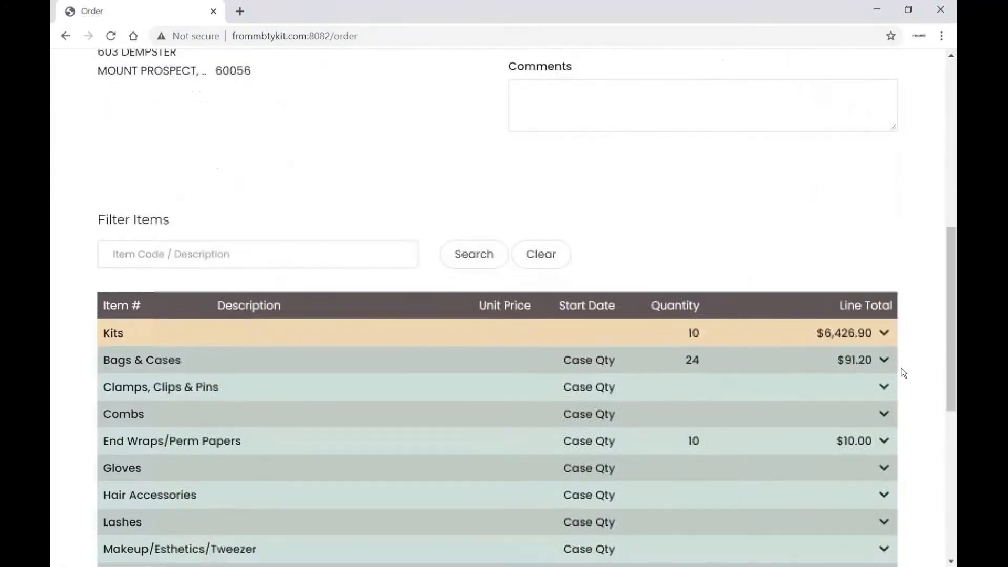
pyautogui.scroll(-7, 903, 373)
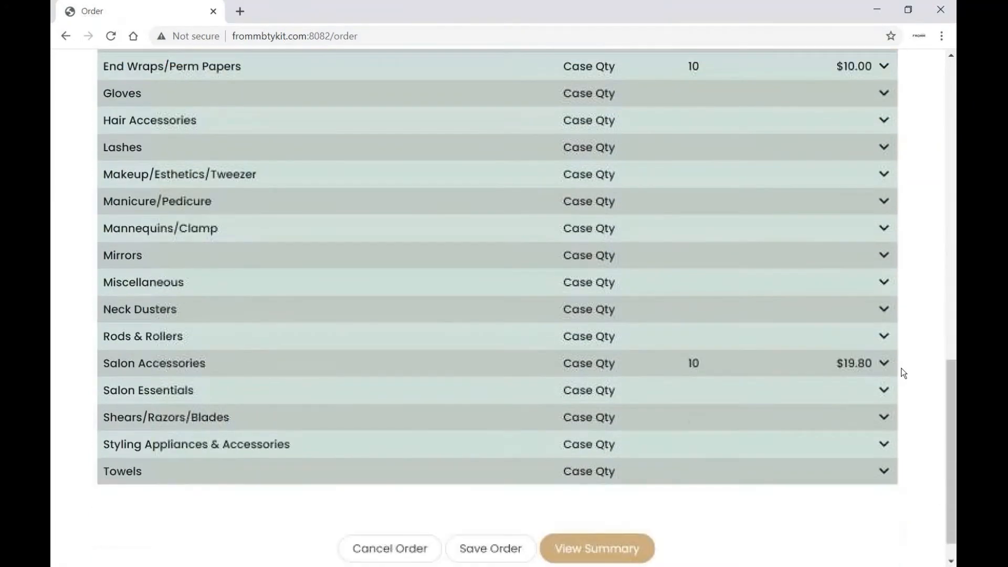
pyautogui.scroll(-1, 903, 373)
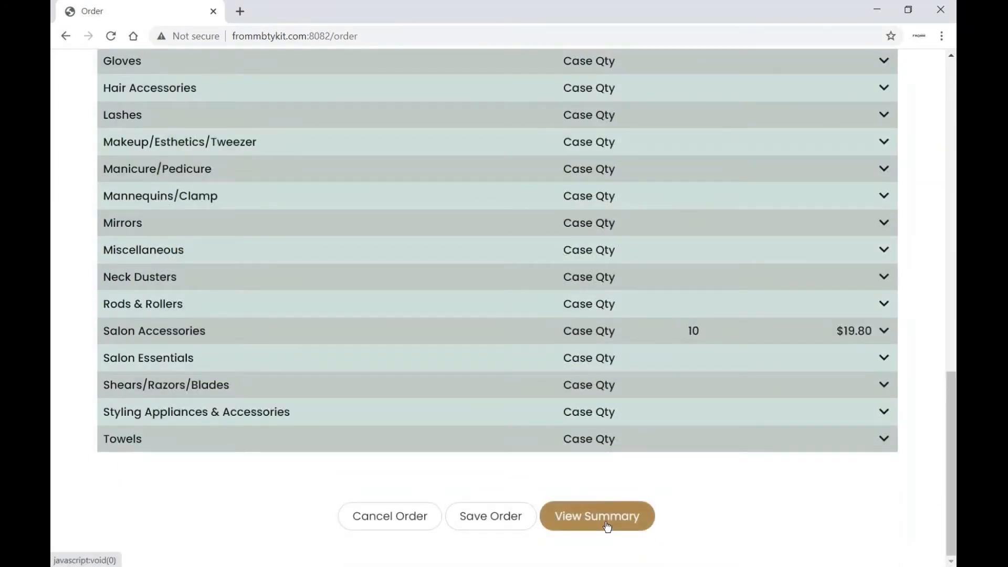
# Submit the saved cosmo kit, bob pins, end wraps and towels order via View Summary, then return
pyautogui.click(607, 525)
pyautogui.click(593, 345)
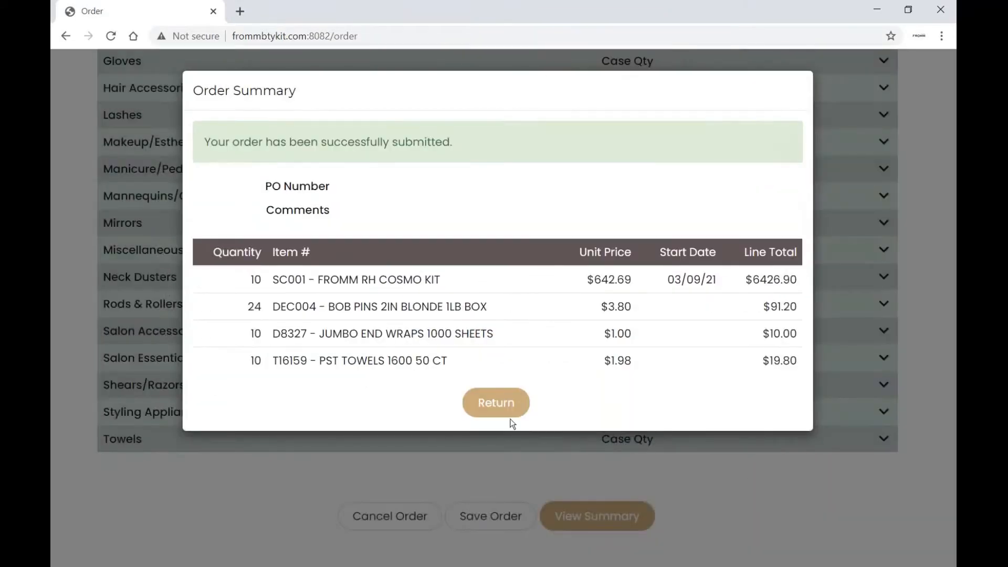
pyautogui.click(509, 412)
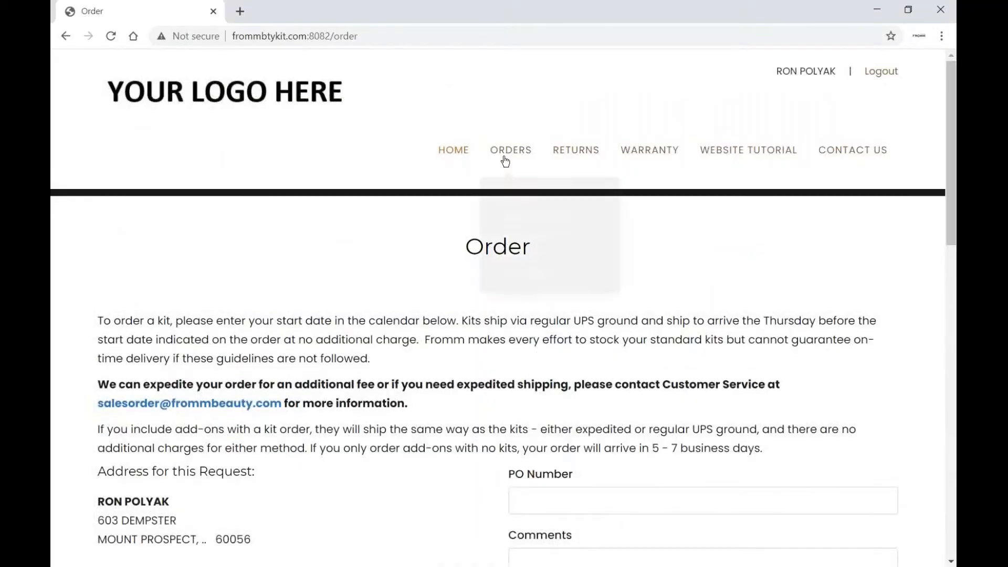
# On the shear exchange page, set row one to Shears/Razors/Blades, SKC002 left-hand set, left-handed reason
pyautogui.moveTo(508, 154)
pyautogui.click(509, 209)
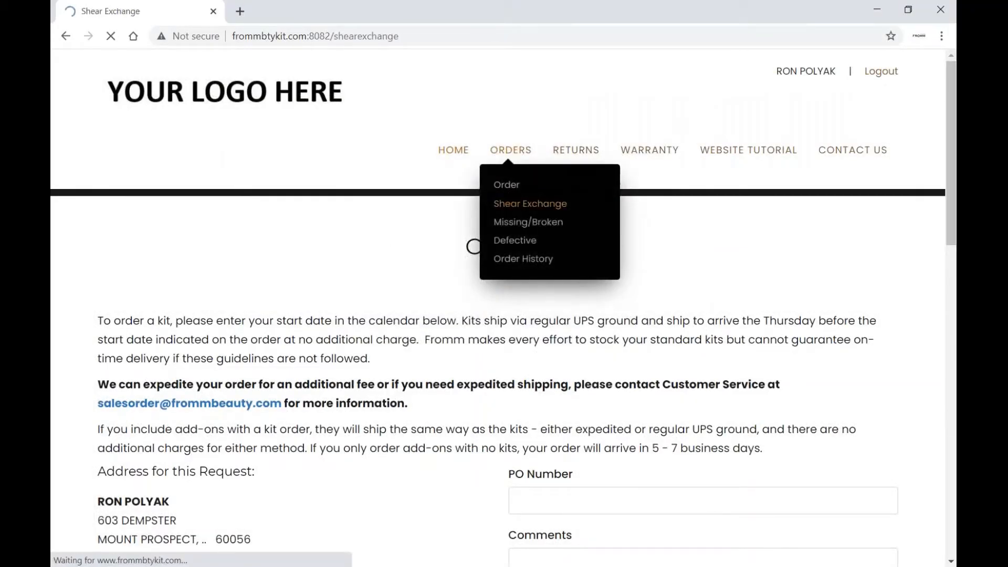
pyautogui.scroll(-5, 750, 342)
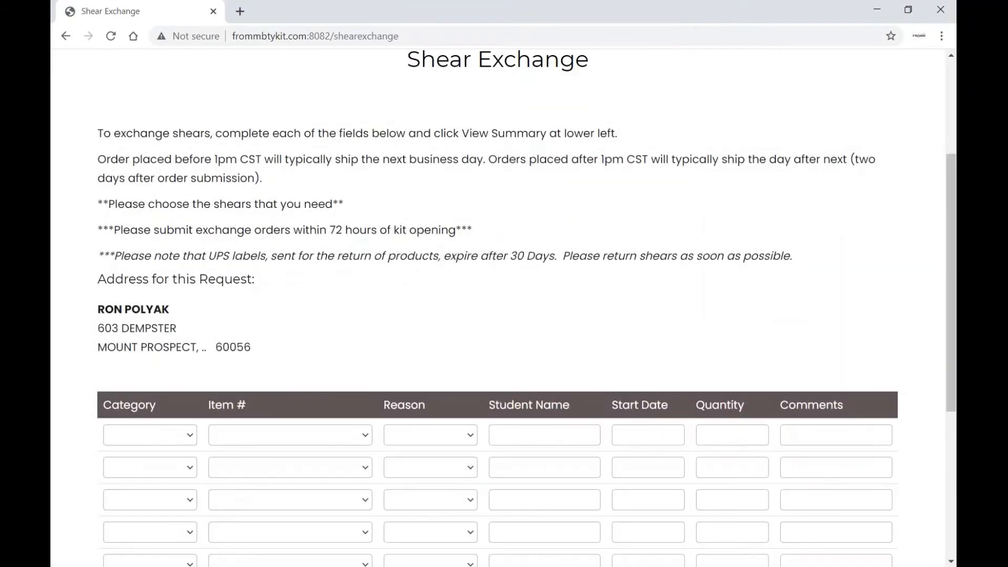
pyautogui.click(188, 345)
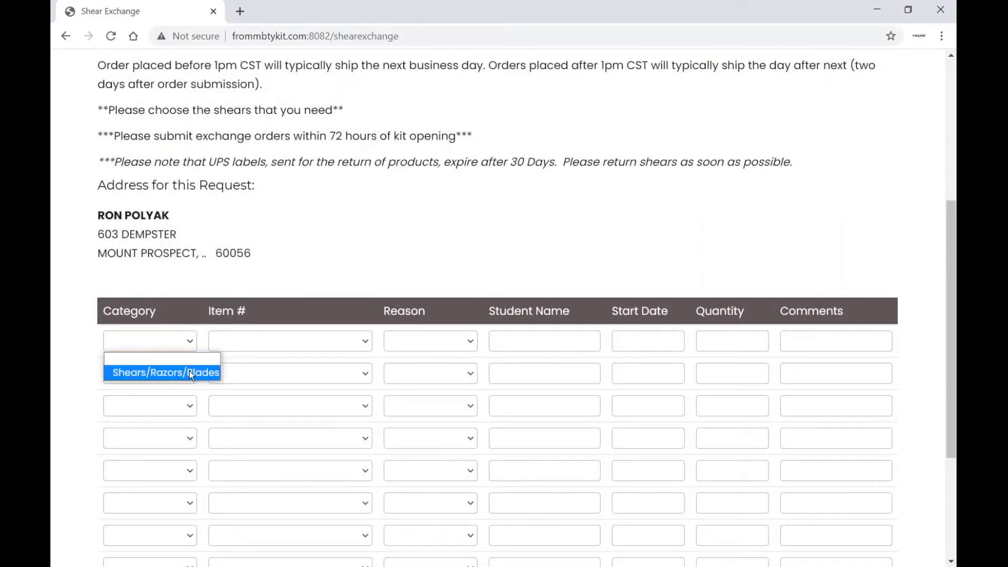
pyautogui.click(189, 371)
pyautogui.click(363, 341)
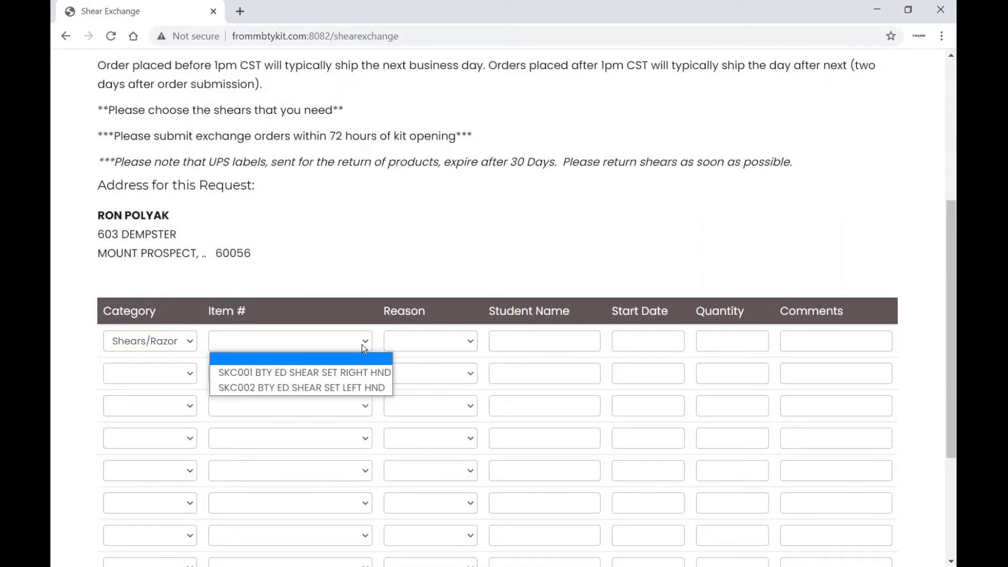
pyautogui.click(349, 384)
pyautogui.click(471, 342)
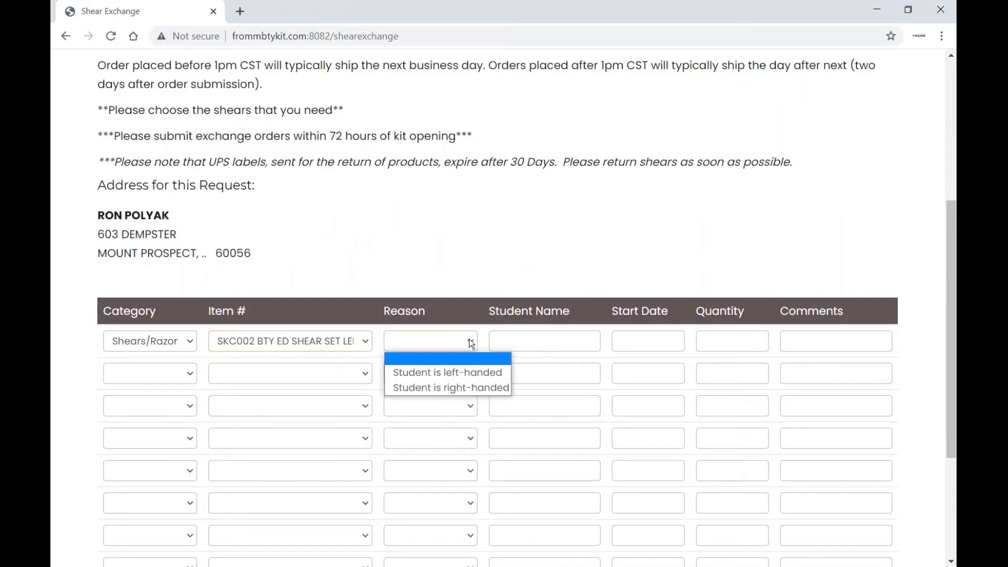
pyautogui.click(463, 368)
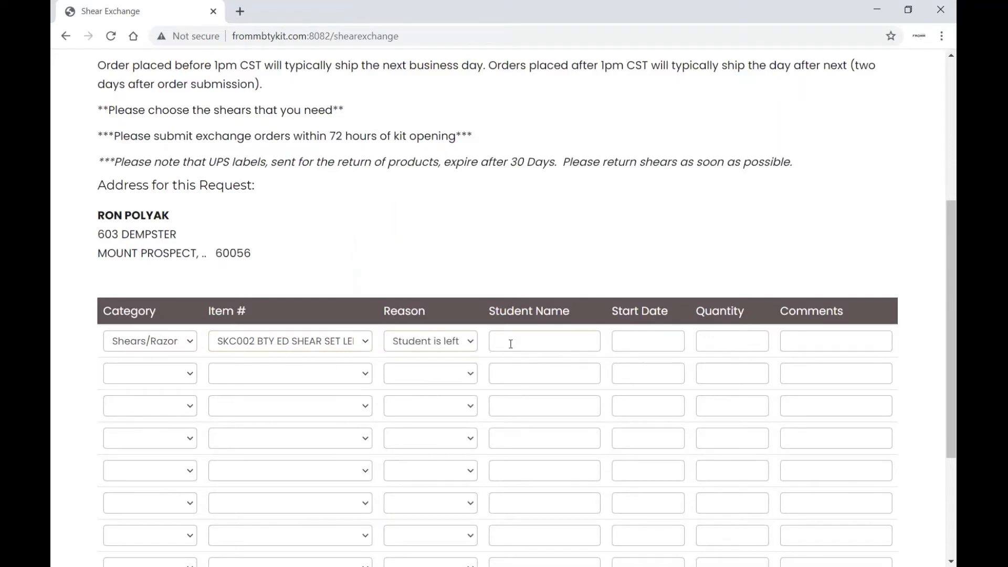
# Enter the student's name, start date 01/26/21, and comment 'Student is left handed'
pyautogui.write('Joe Test')
pyautogui.press('Tab')
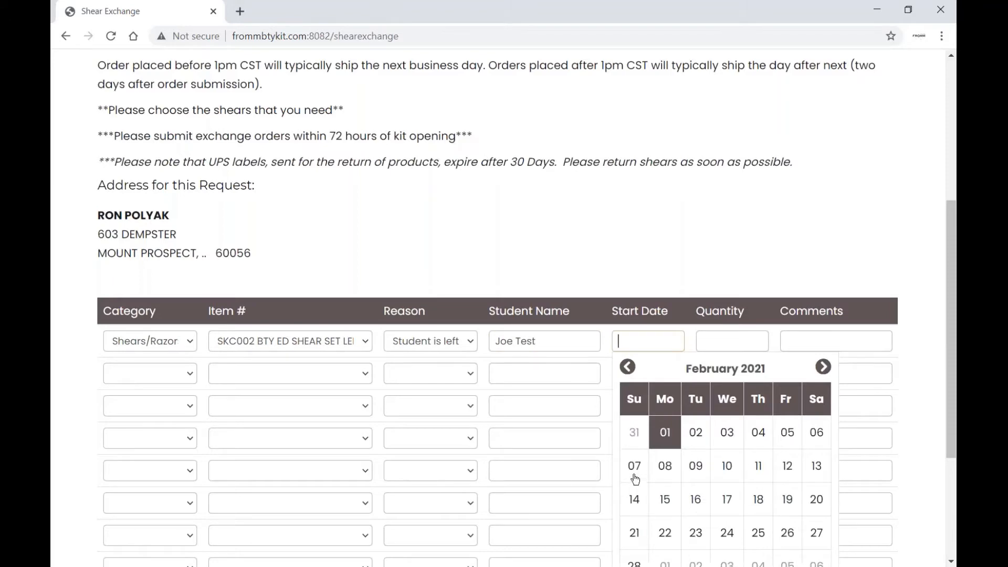
pyautogui.click(627, 367)
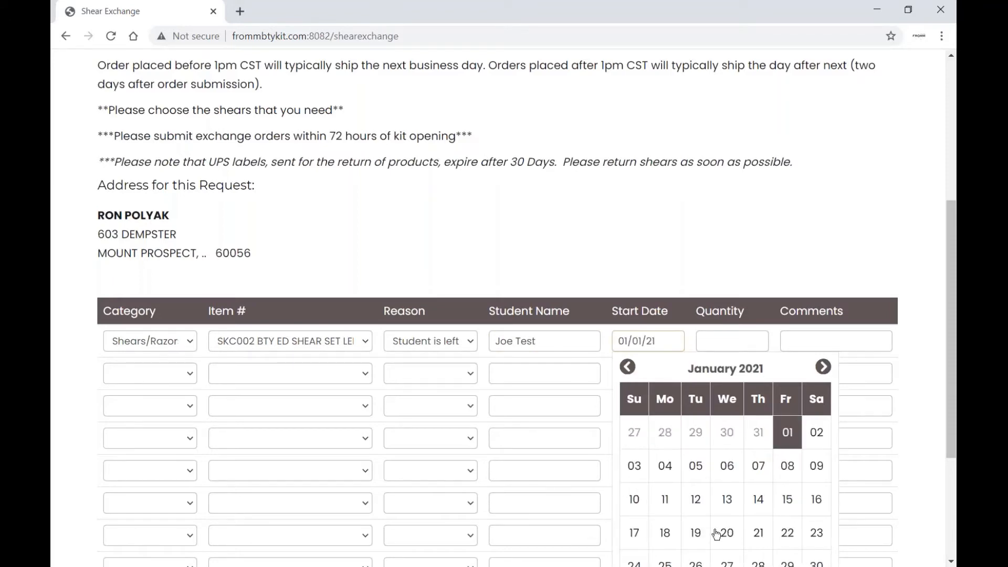
pyautogui.scroll(-2, 751, 513)
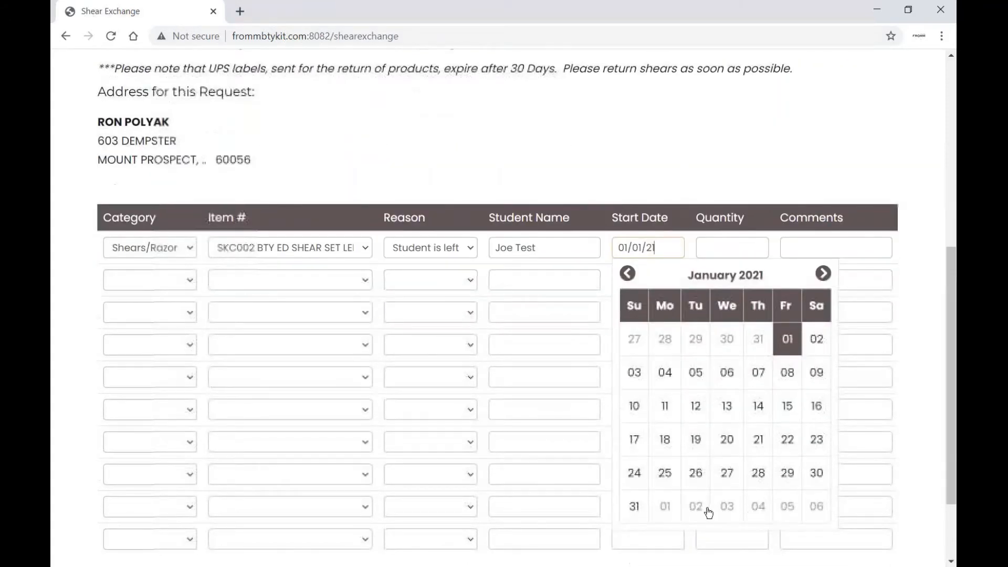
pyautogui.click(696, 475)
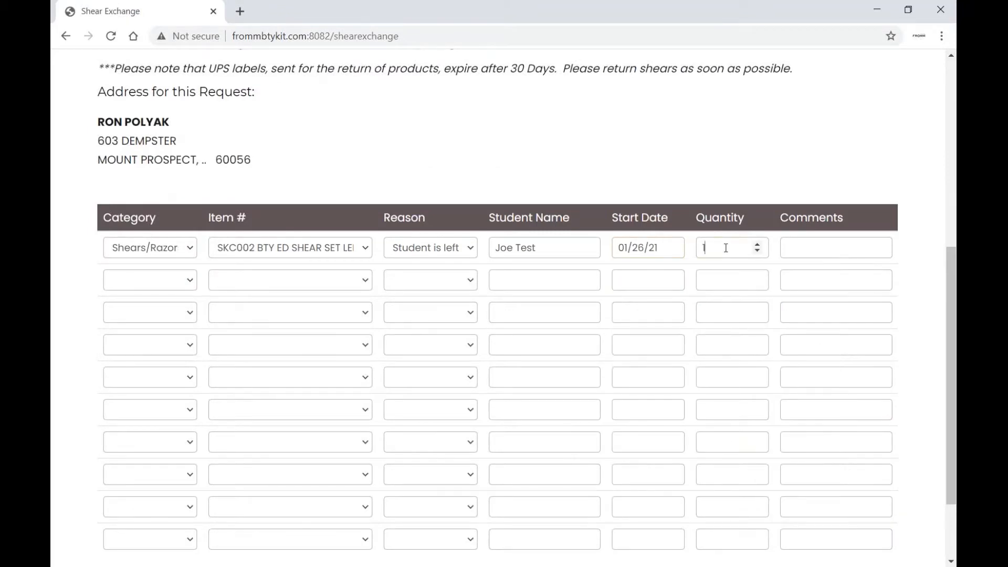
pyautogui.press('Tab')
pyautogui.write('St')
pyautogui.write('udent is le')
pyautogui.write('ft handed')
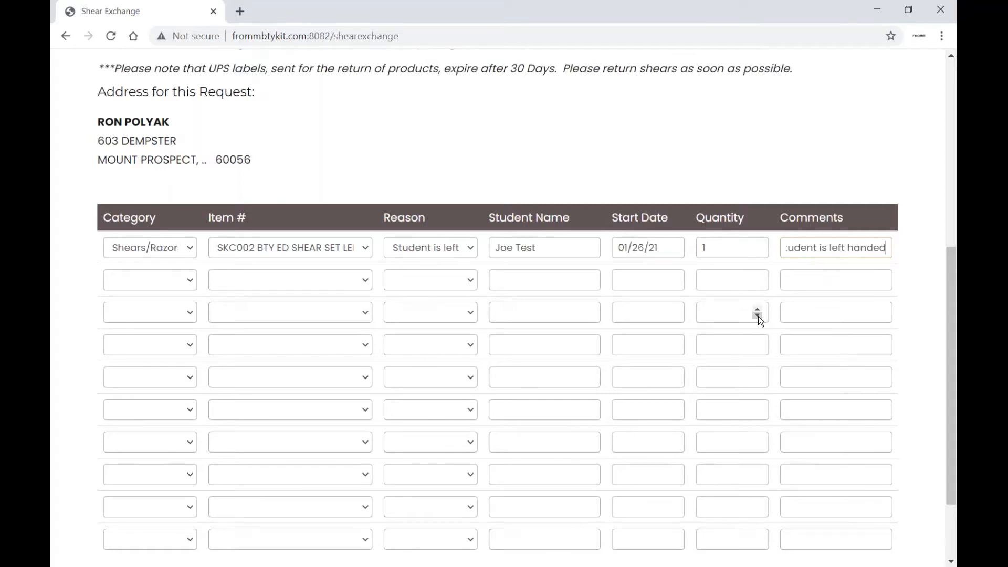
pyautogui.scroll(-2, 758, 316)
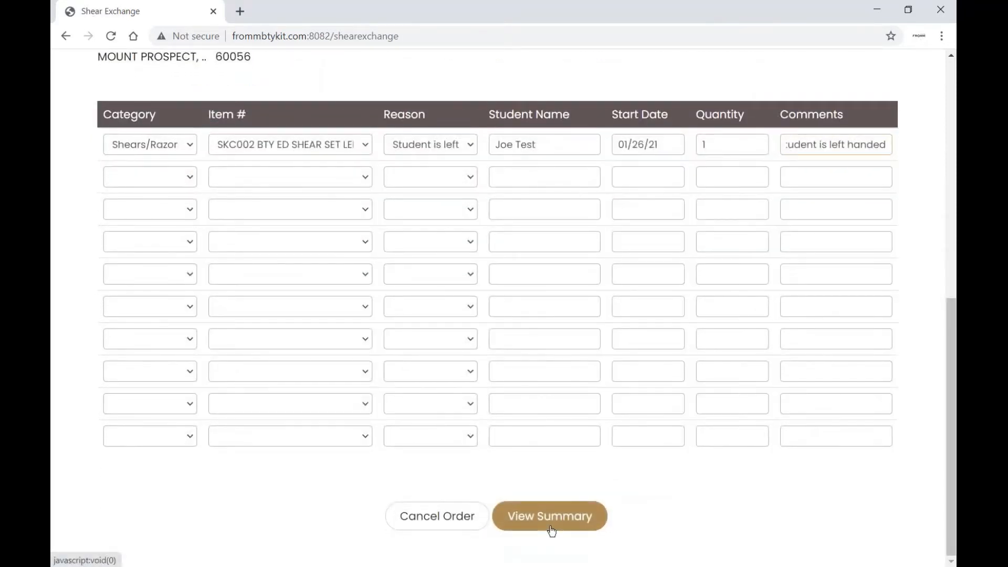
# Review the left-hand shear exchange summary, submit it, and close the confirmation
pyautogui.click(549, 516)
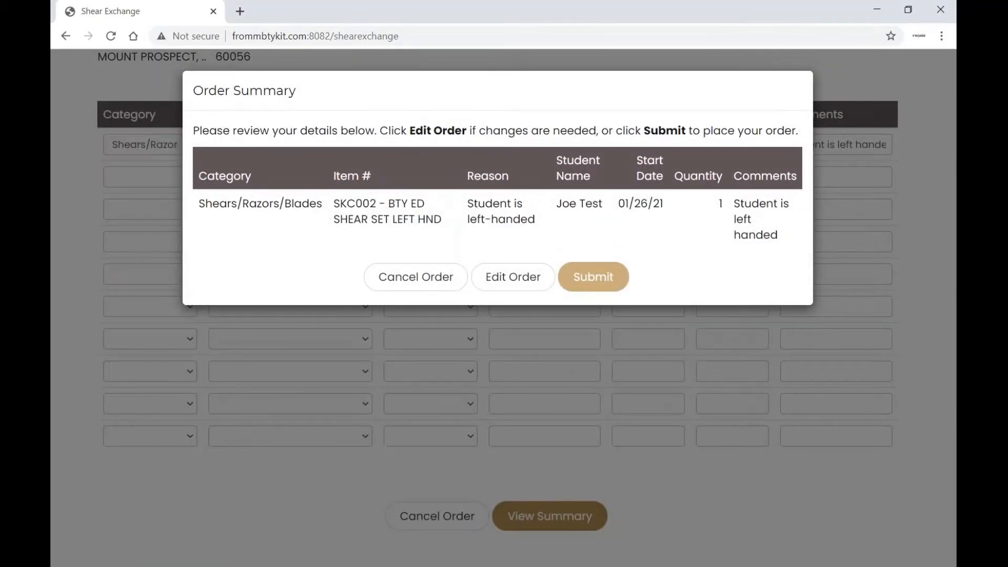
pyautogui.click(600, 282)
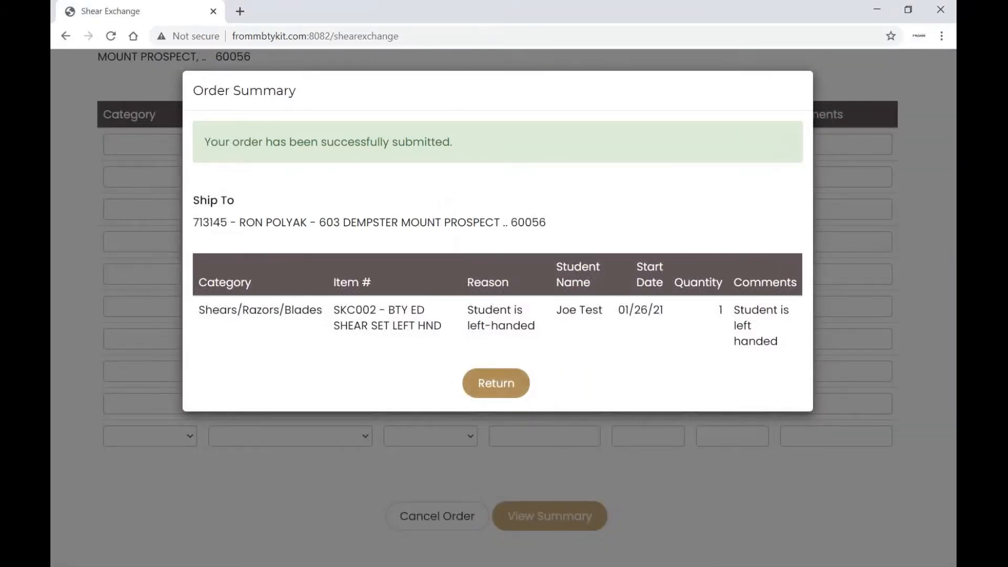
pyautogui.click(496, 383)
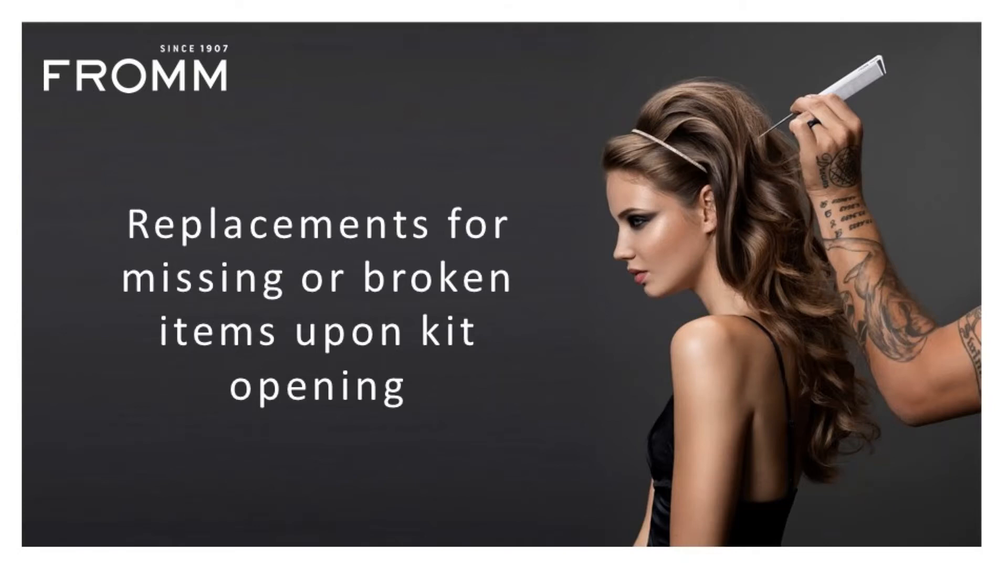
# On the Missing/Broken form, set row one to Mirrors, D1021 handle mirror, reason missing upon arrival
pyautogui.moveTo(521, 142)
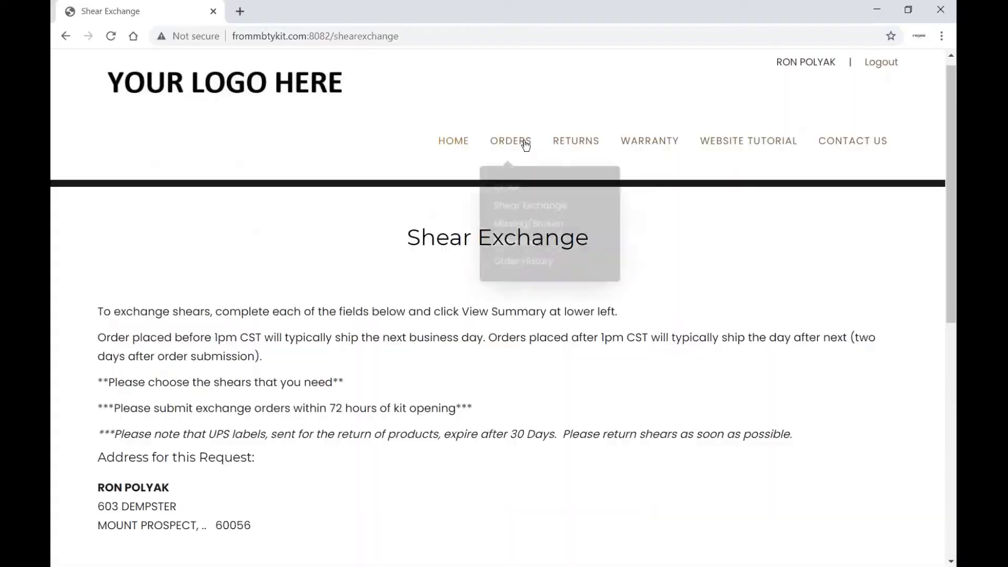
pyautogui.click(524, 219)
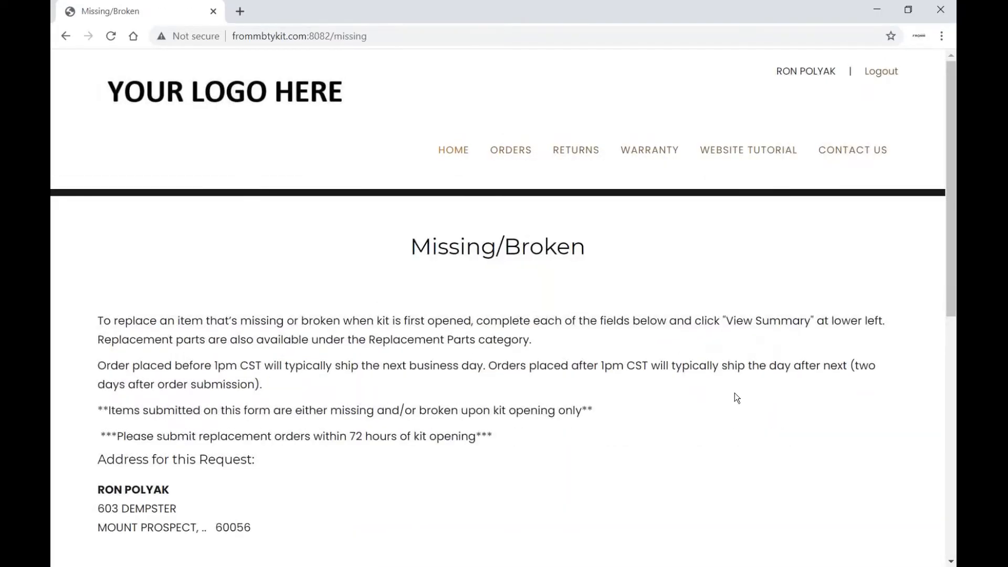
pyautogui.scroll(-9, 735, 394)
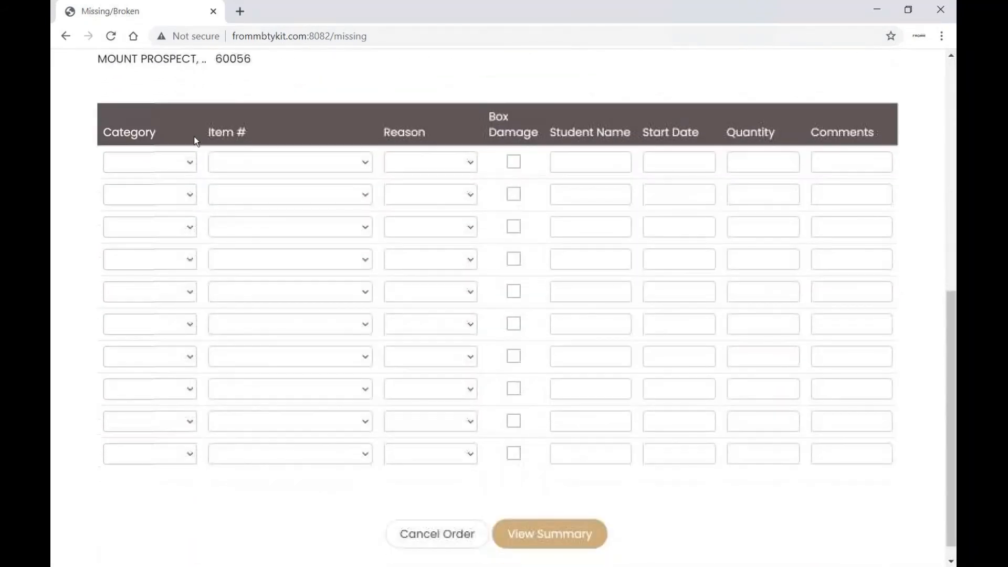
pyautogui.click(188, 157)
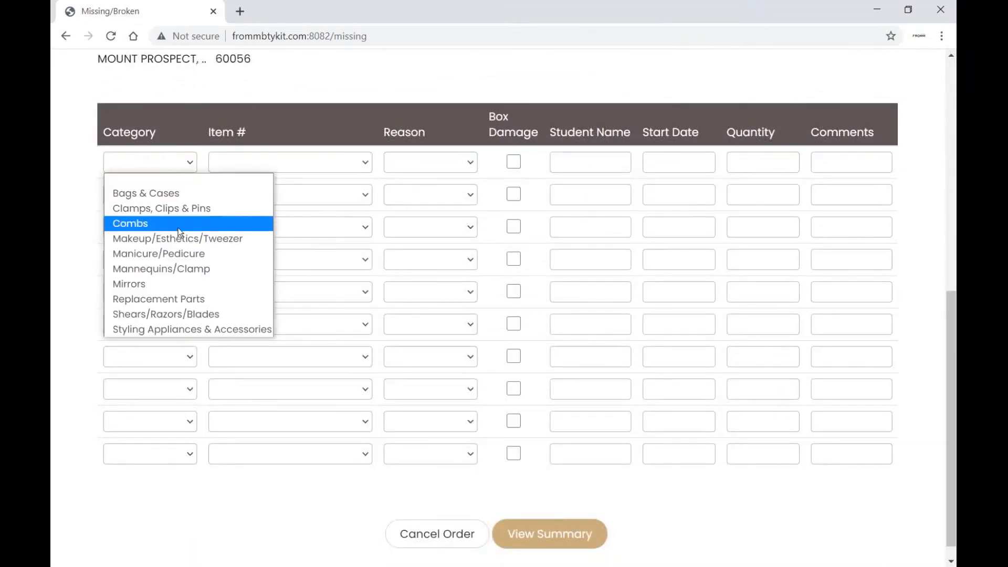
pyautogui.click(150, 279)
pyautogui.click(322, 161)
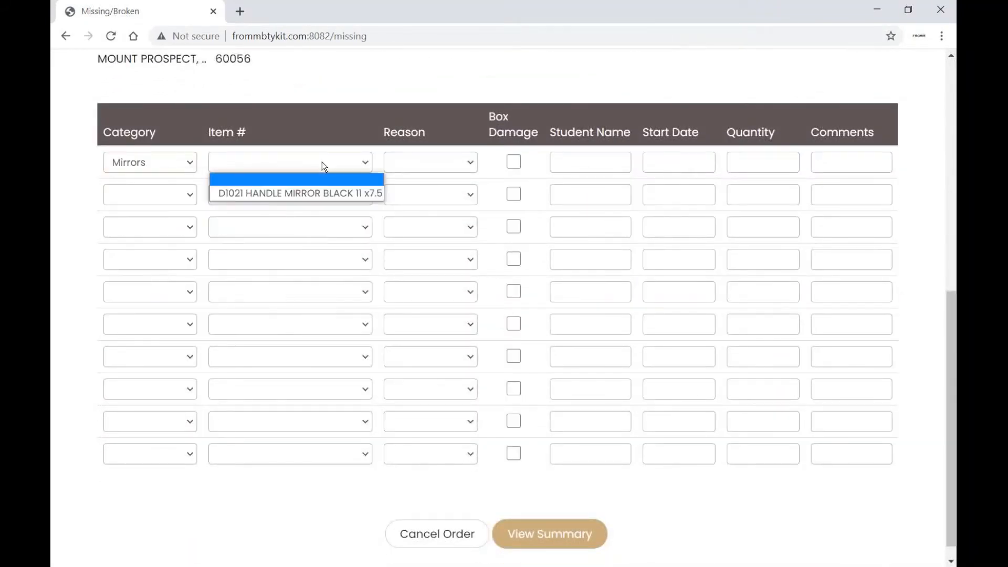
pyautogui.click(318, 192)
pyautogui.click(472, 164)
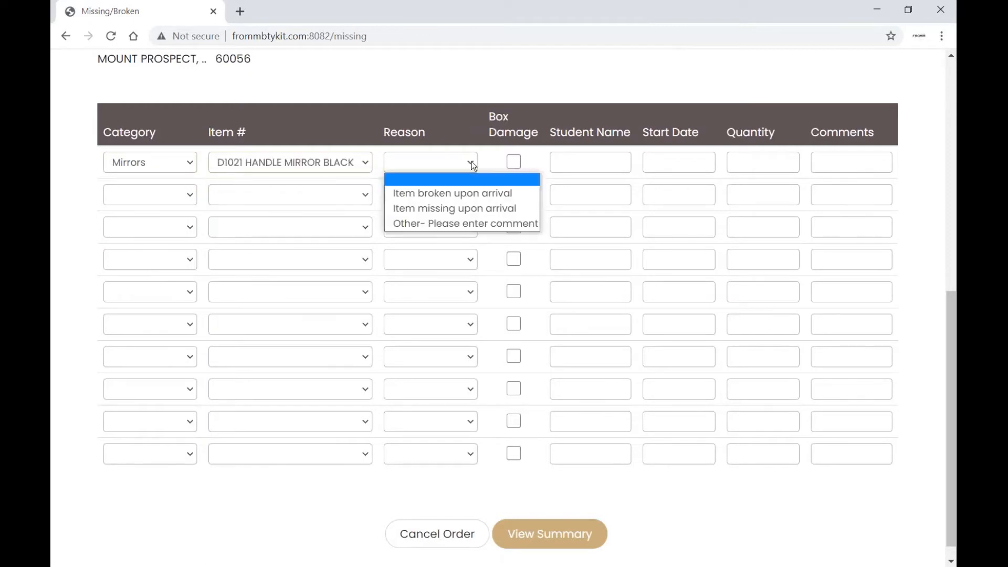
pyautogui.click(470, 202)
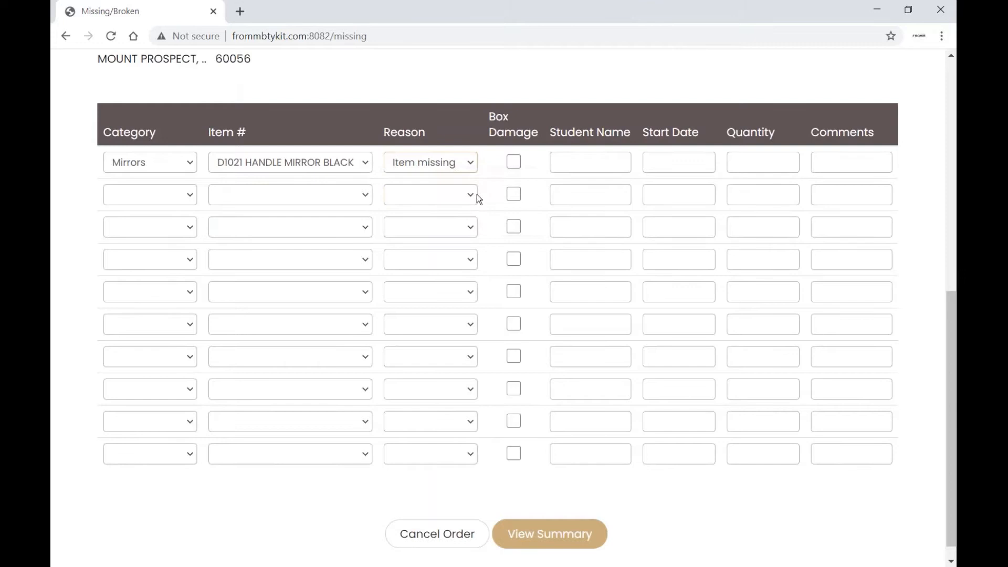
# Fill row one with the student's name, start date 02/01/21, quantity 1, and a missing-mirror comment
pyautogui.click(567, 167)
pyautogui.write('Carol Test')
pyautogui.press('Tab')
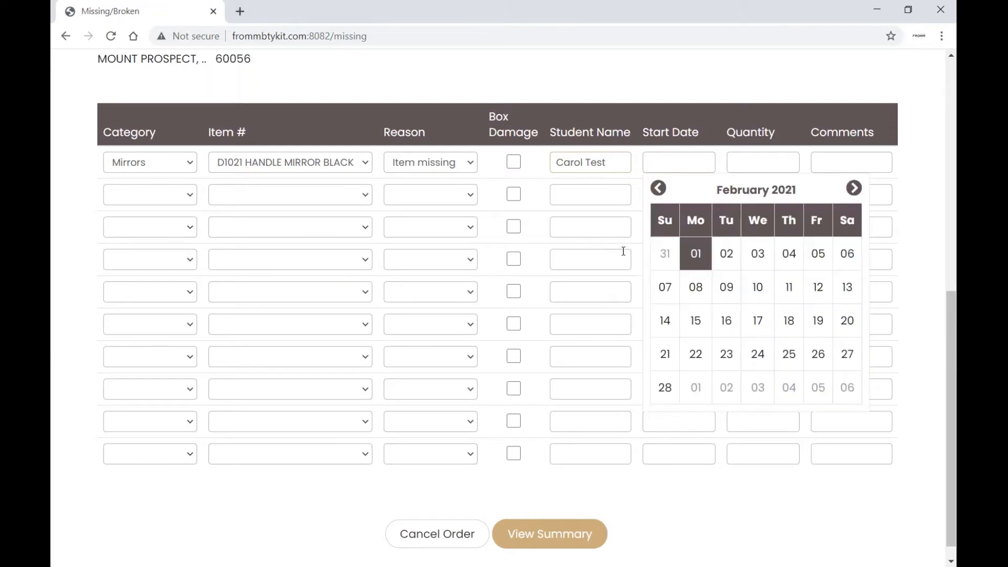
pyautogui.click(697, 254)
pyautogui.press('Tab')
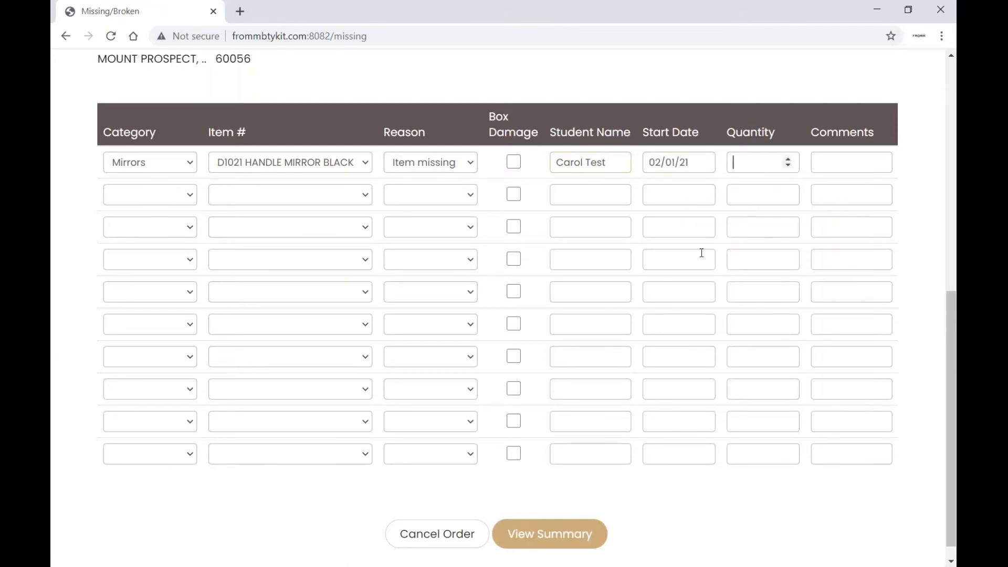
pyautogui.write('1')
pyautogui.press('Tab')
pyautogui.write('Mir')
pyautogui.write('ror was miss')
pyautogui.write('ing from')
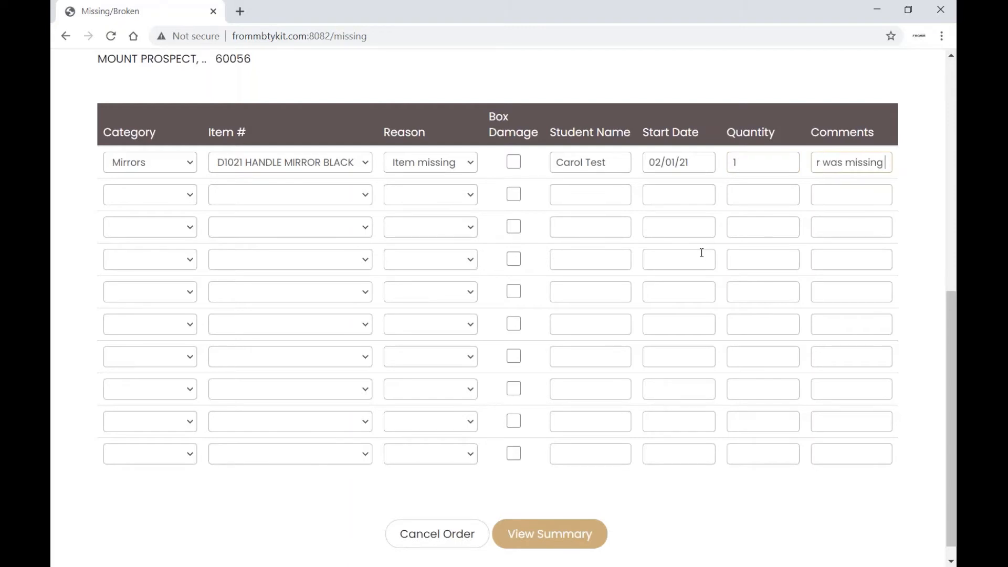
pyautogui.write(' kit when stu')
pyautogui.write('dent checke')
pyautogui.write('d it in')
# Set row two to broken with Box Damage, add student name, 02/01/21, quantity 1, and comment
pyautogui.click(451, 224)
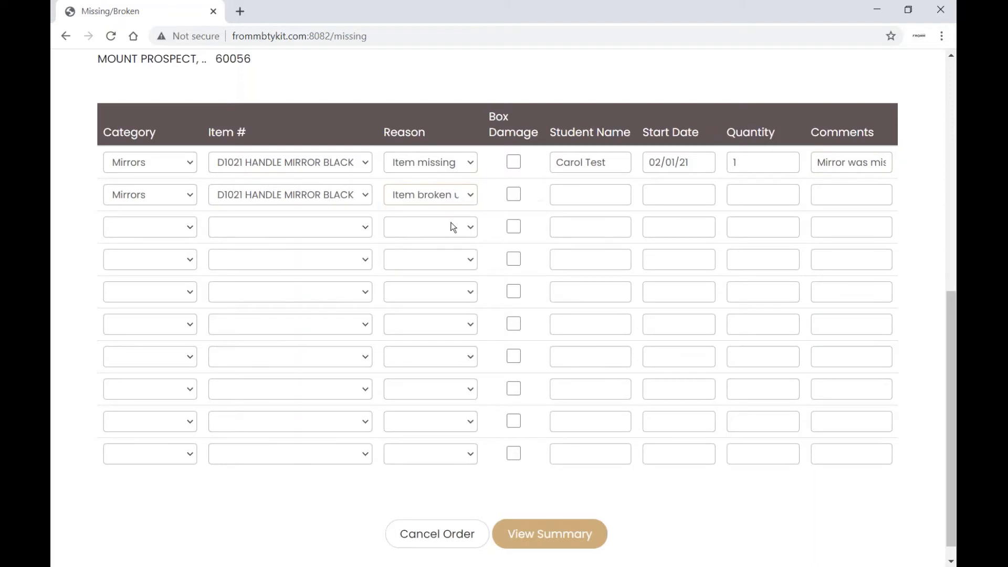
pyautogui.click(513, 194)
pyautogui.press('Tab')
pyautogui.write('Sheila Test')
pyautogui.press('Tab')
pyautogui.click(693, 294)
pyautogui.press('Tab')
pyautogui.press('Tab')
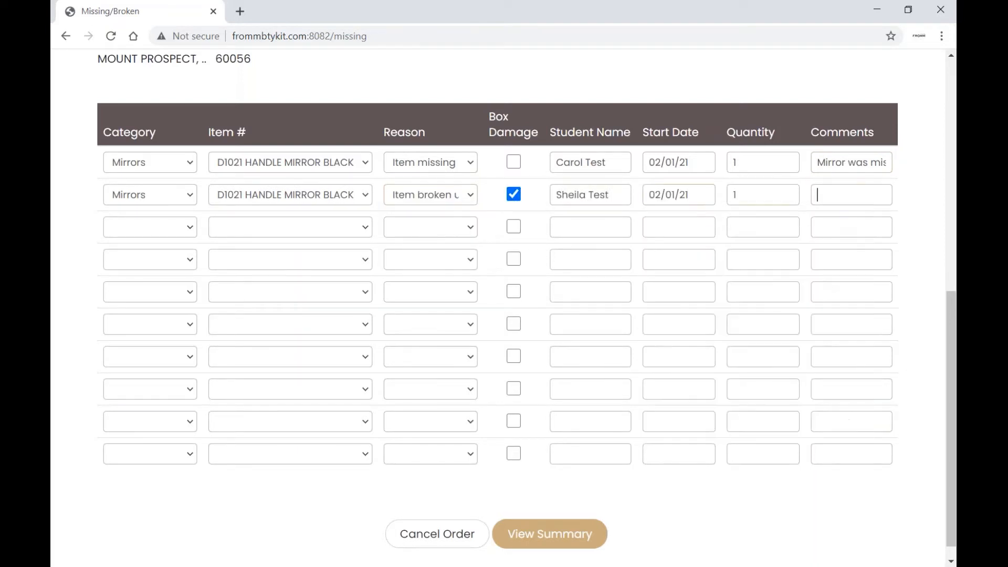
# Review the summary of both D1021 mirror rows, submit the request, and close the confirmation
pyautogui.click(563, 532)
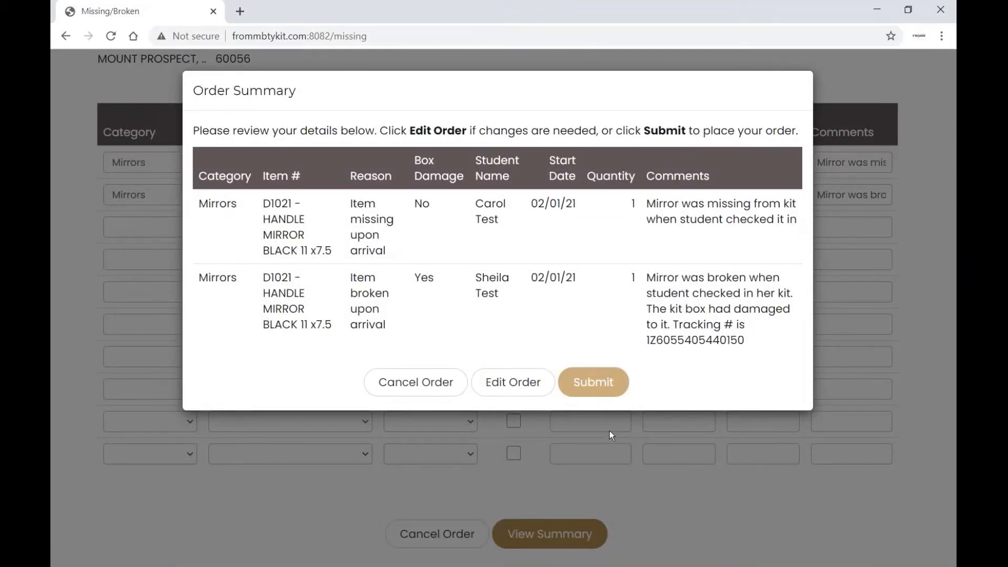
pyautogui.click(608, 388)
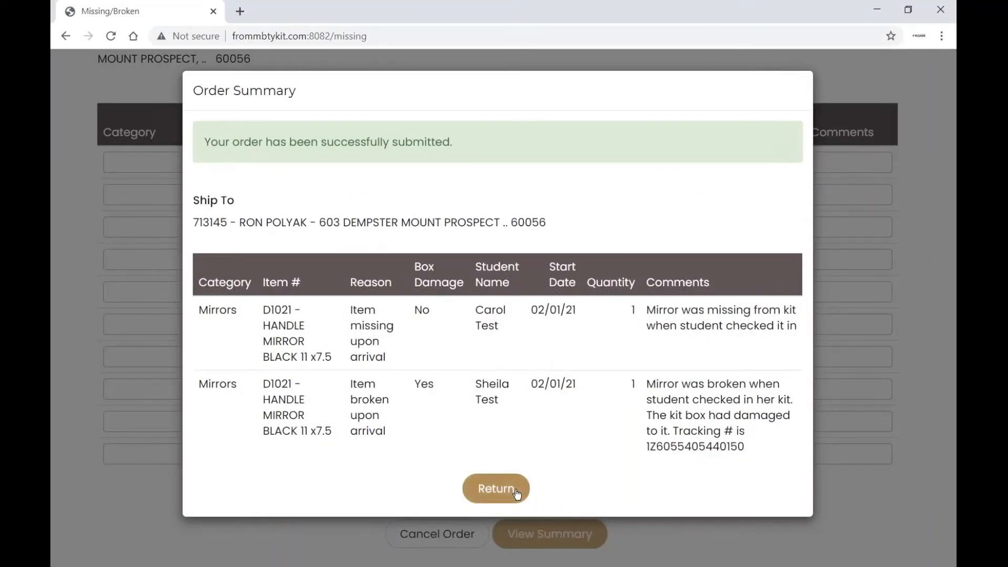
pyautogui.click(517, 494)
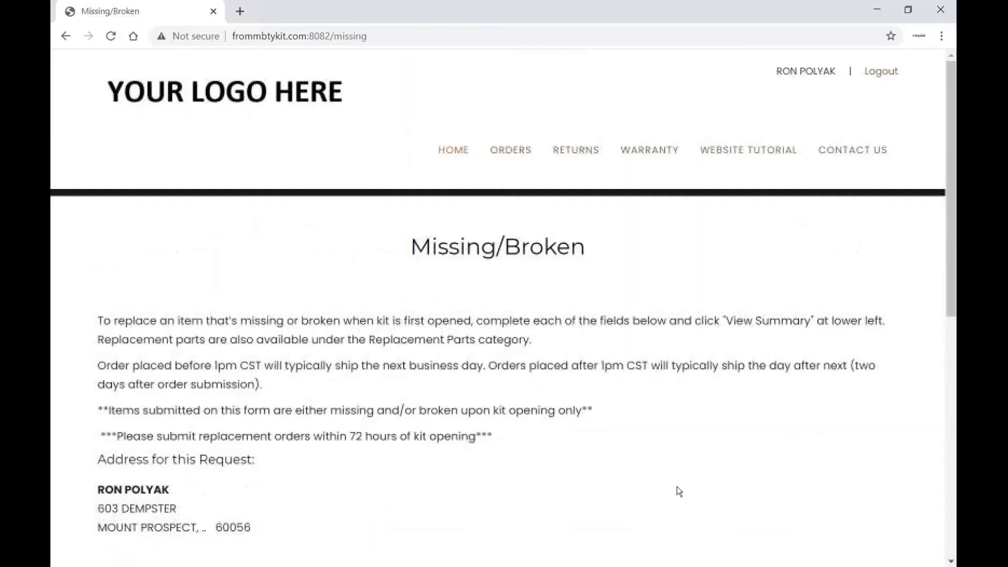
# On the Defective form, set row one to the F8002 Fromm hair dryer with reason 'Doesn't blow hot air'
pyautogui.moveTo(510, 150)
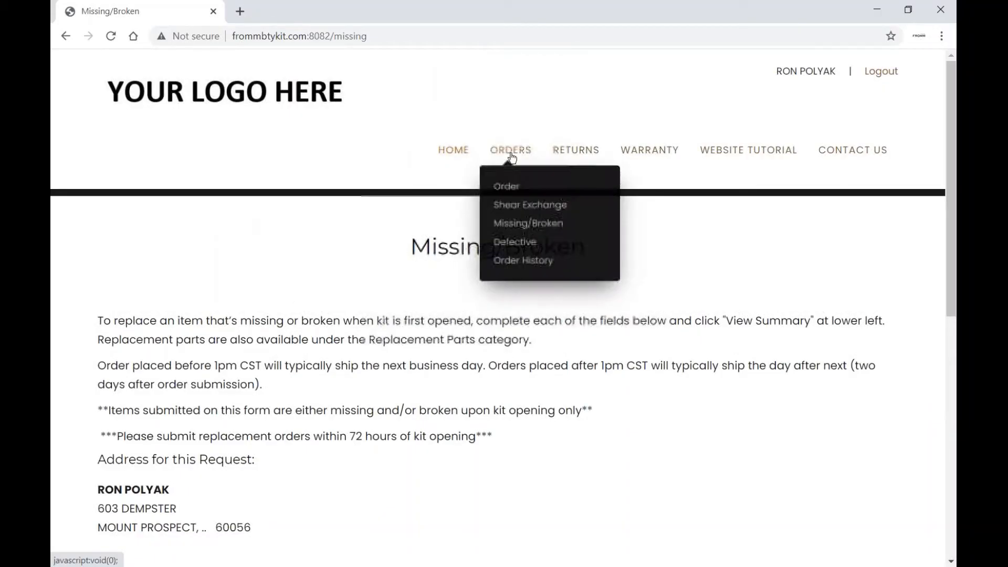
pyautogui.click(514, 241)
pyautogui.scroll(-6, 558, 419)
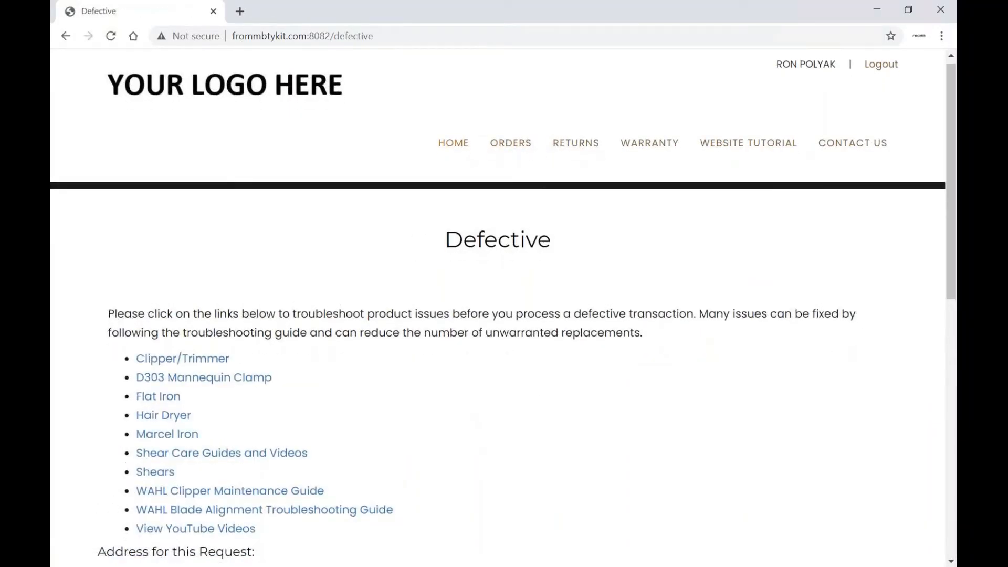
pyautogui.scroll(-3, 557, 414)
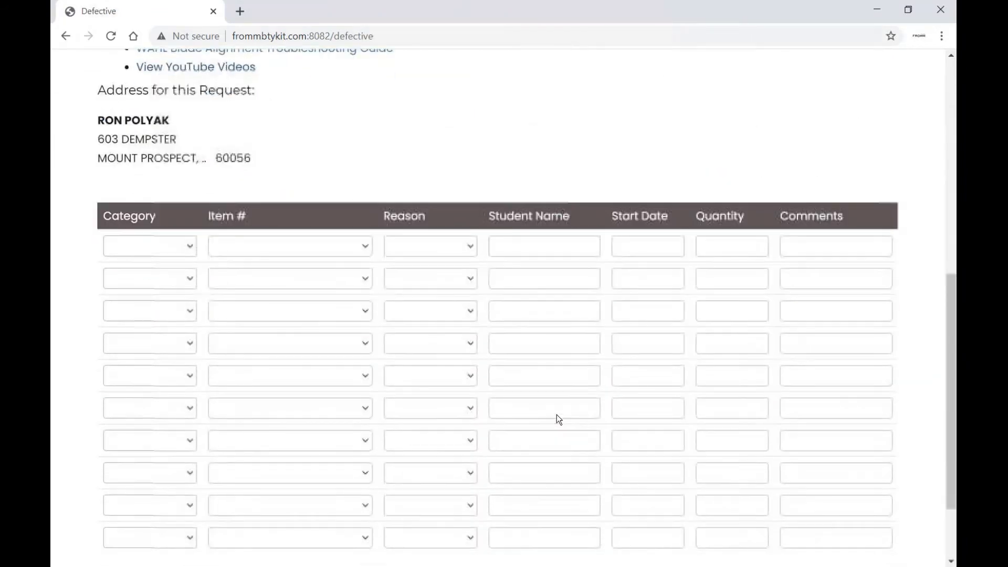
pyautogui.click(190, 245)
pyautogui.click(217, 413)
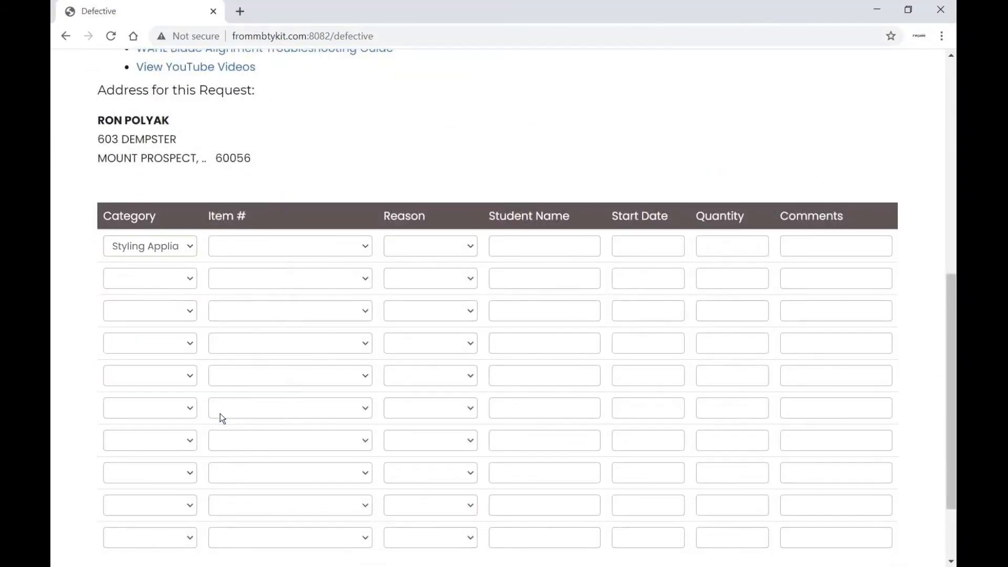
pyautogui.click(361, 245)
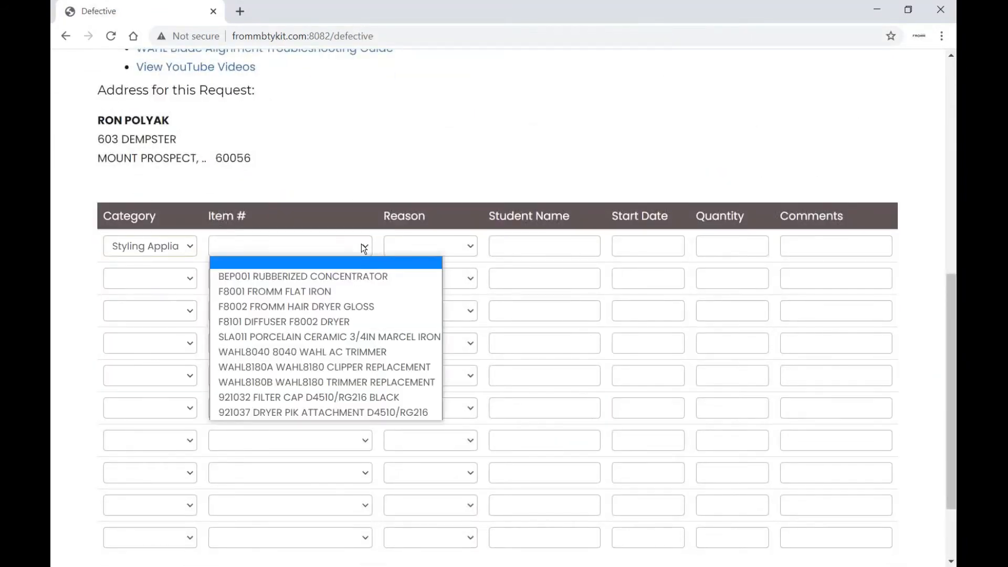
pyautogui.click(351, 307)
pyautogui.click(473, 251)
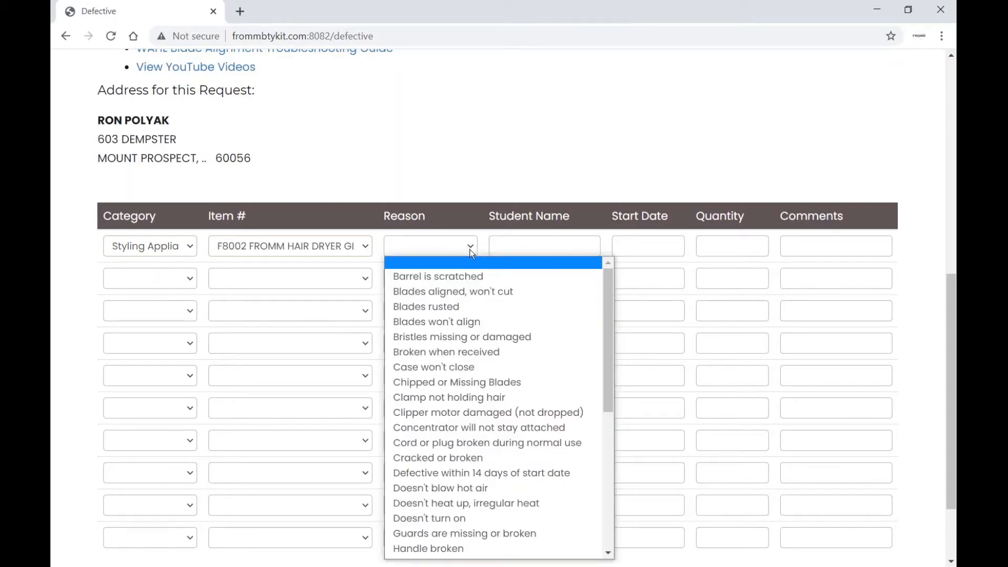
pyautogui.click(461, 489)
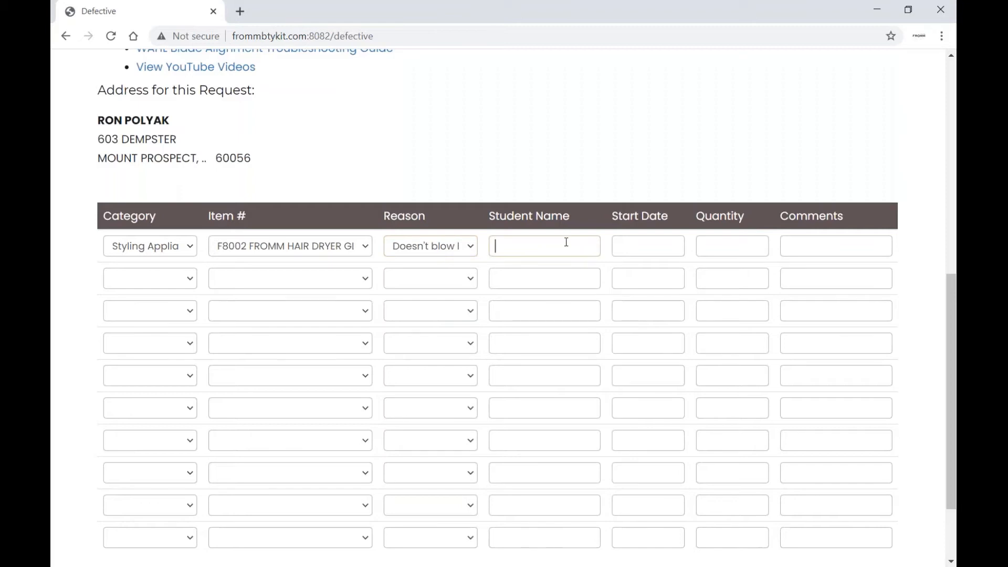
# Enter the student's name in row one and set its start date to 10/06/20
pyautogui.write('Maria Test')
pyautogui.press('Tab')
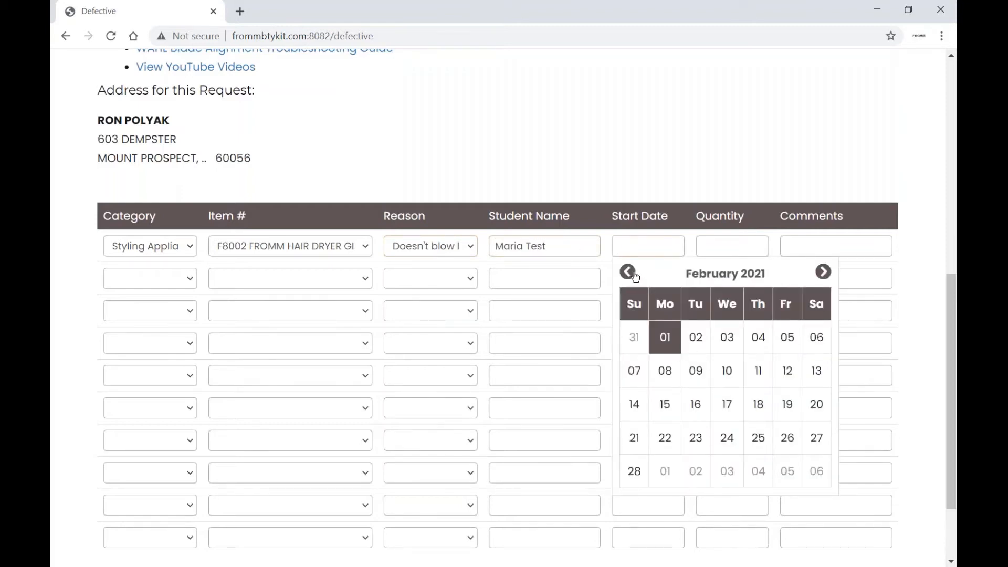
pyautogui.click(633, 274)
pyautogui.click(634, 274)
pyautogui.click(633, 274)
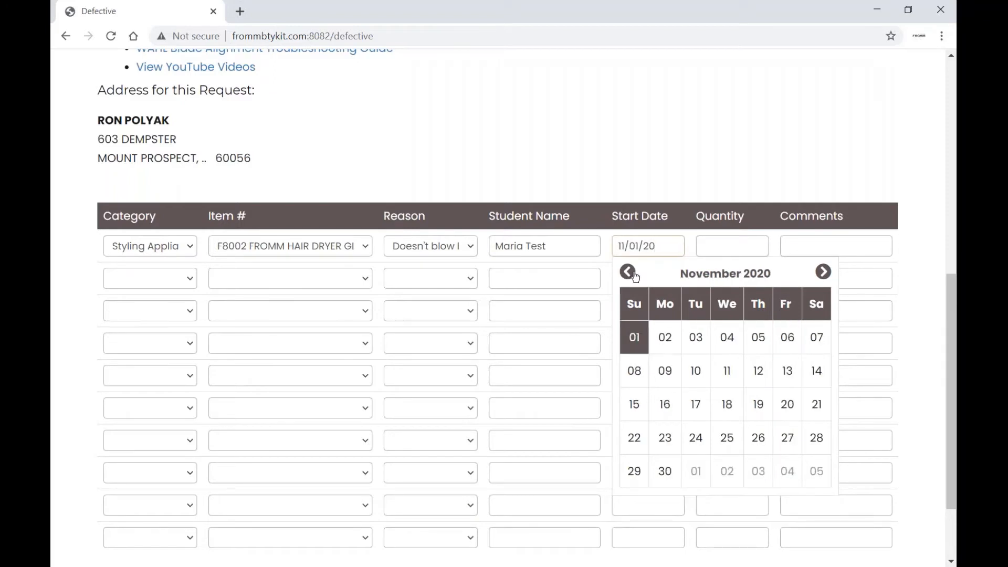
pyautogui.click(627, 273)
pyautogui.click(696, 372)
pyautogui.press('Tab')
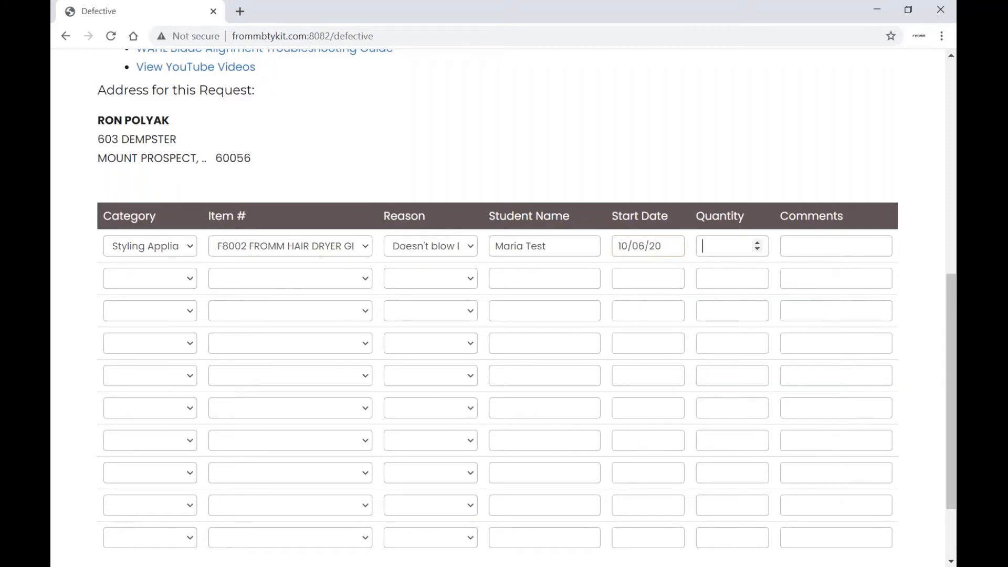
# Give row one quantity 1 and a comment that the dryer stops blowing hot air after 5 minutes
pyautogui.write('1')
pyautogui.press('Tab')
pyautogui.write('The blow dryer')
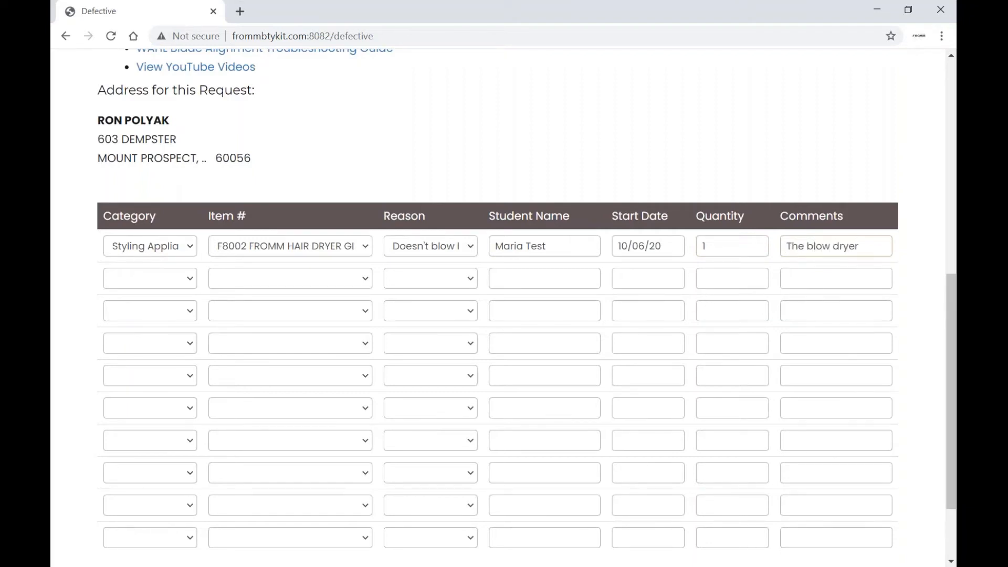
pyautogui.write(' does not')
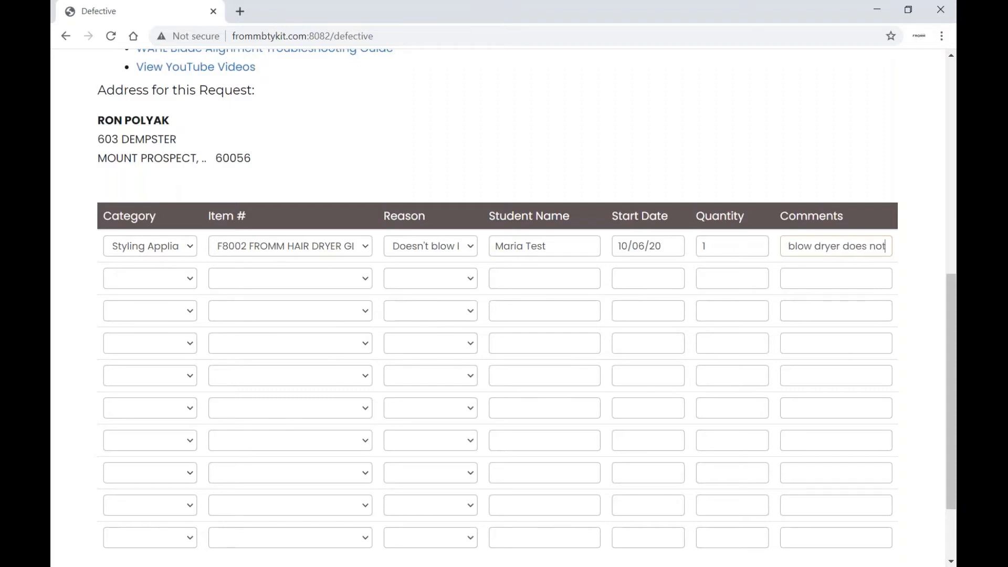
pyautogui.write(' blow hot air after')
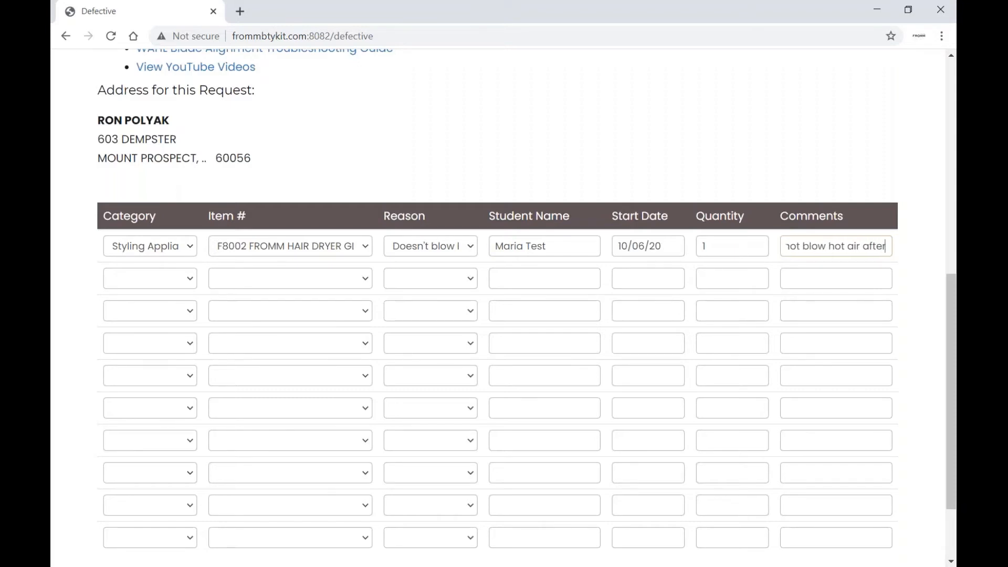
pyautogui.write(' 5 mintue')
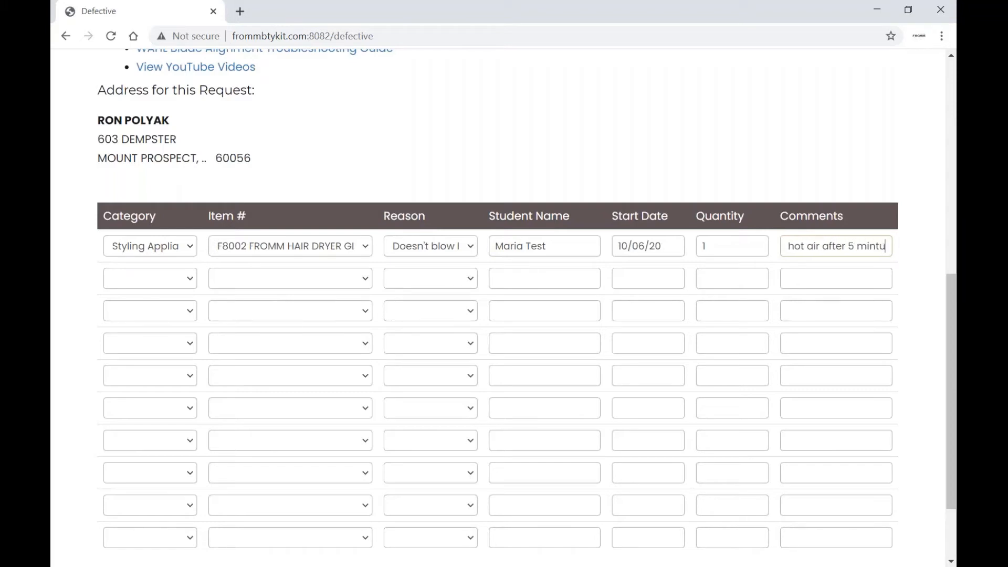
pyautogui.press('BackSpace')
pyautogui.press('BackSpace')
pyautogui.press('BackSpace')
pyautogui.write('utes of use.  The st')
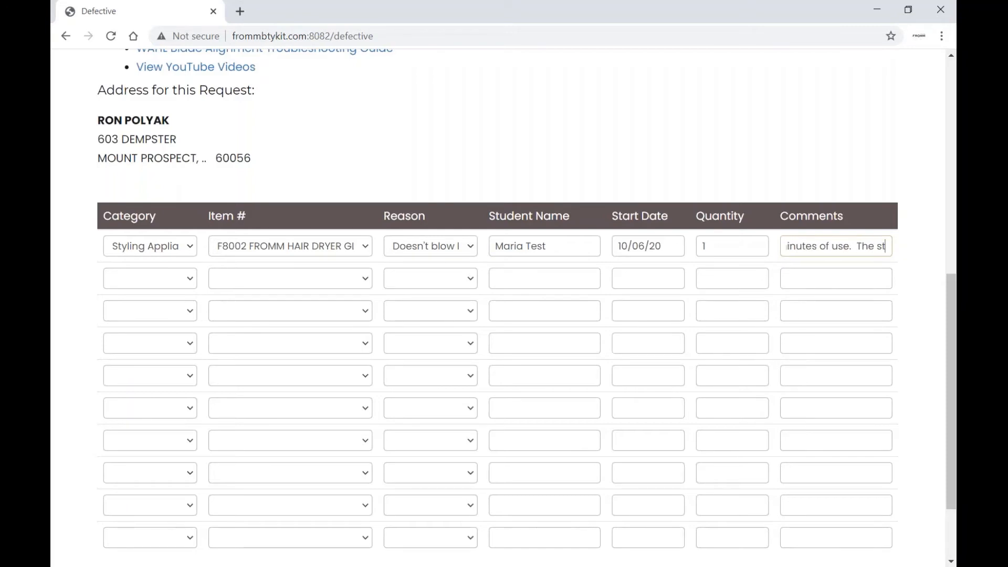
pyautogui.write('udent has ne')
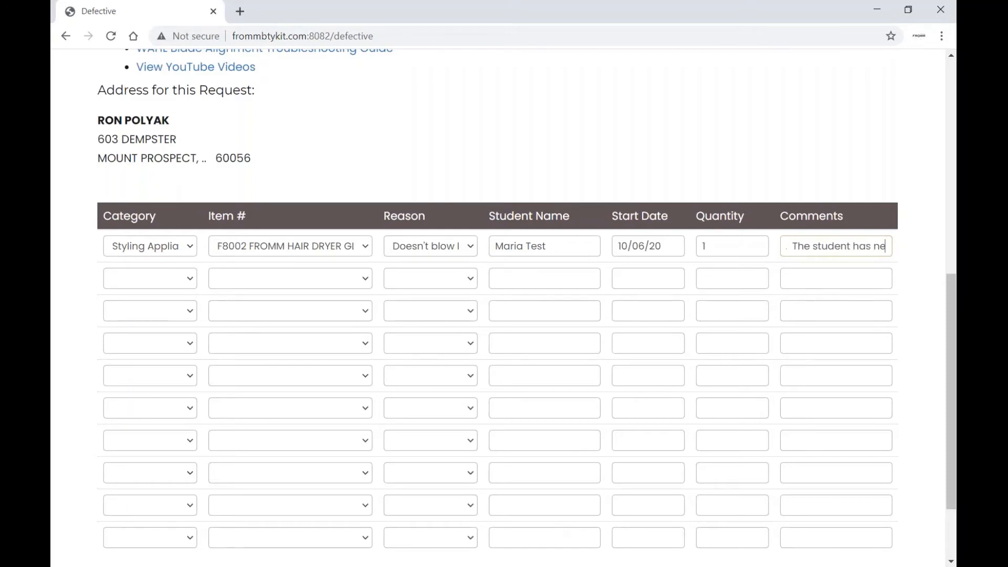
pyautogui.write('ver dropped it')
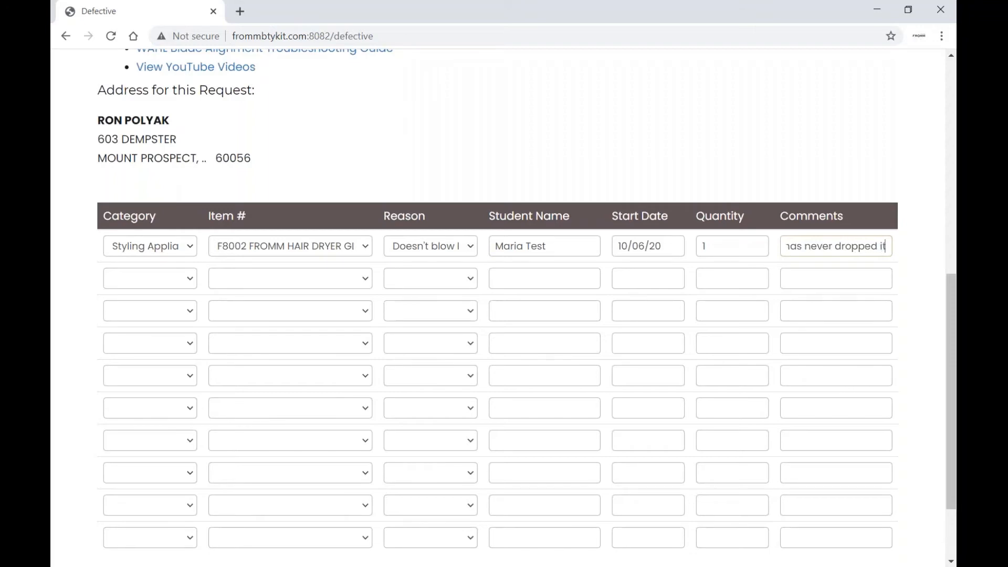
# Set row two to Mannequins/Clamp, D303 mannequin clamp black, reason 'Neck is broken', with the student's name
pyautogui.click(180, 278)
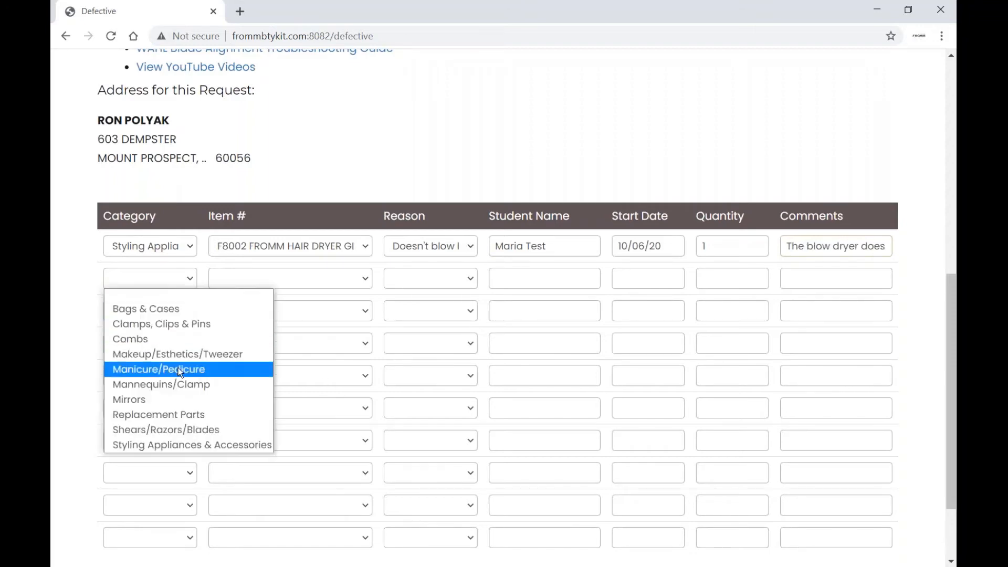
pyautogui.click(157, 369)
pyautogui.click(351, 285)
pyautogui.click(294, 338)
pyautogui.click(423, 278)
pyautogui.click(419, 383)
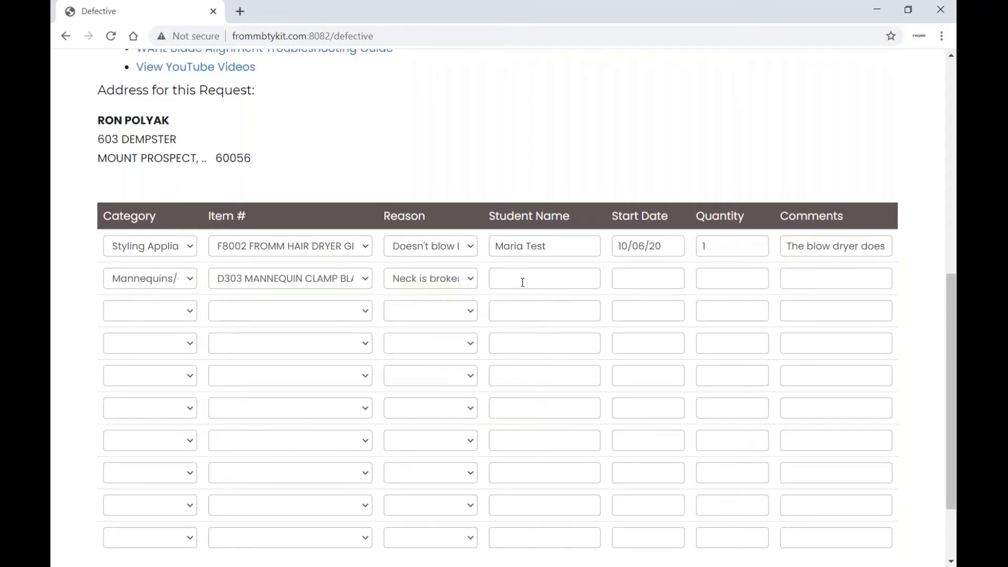
pyautogui.click(544, 279)
pyautogui.write('Jesse Test')
# Give row two start date 07/07/20, quantity 1, and a comment that the clamp neck no longer tightens
pyautogui.click(646, 279)
pyautogui.click(627, 304)
pyautogui.click(628, 304)
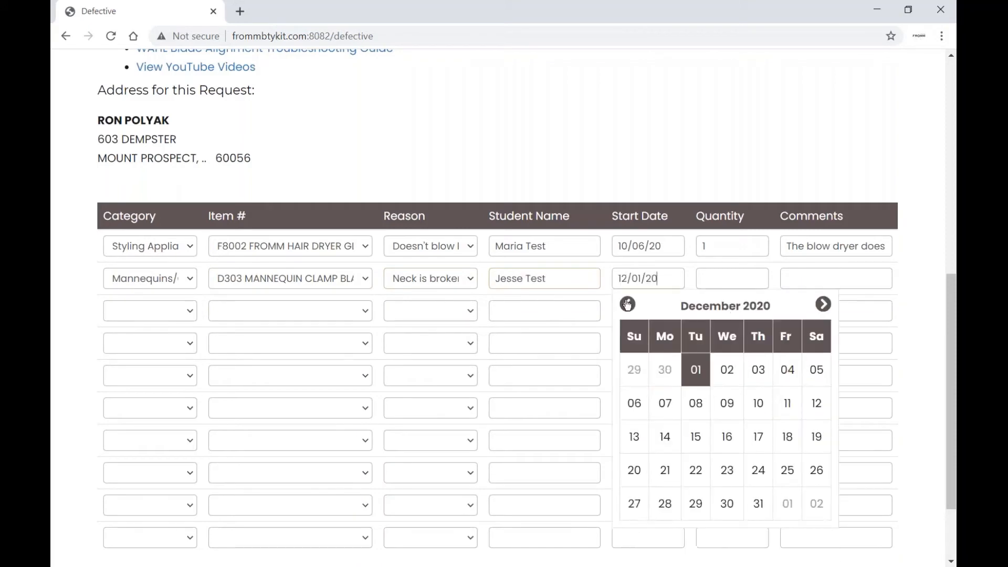
pyautogui.doubleClick(628, 305)
pyautogui.tripleClick(628, 304)
pyautogui.click(696, 403)
pyautogui.press('Tab')
pyautogui.write('1')
pyautogui.press('Tab')
pyautogui.write('The neck of the')
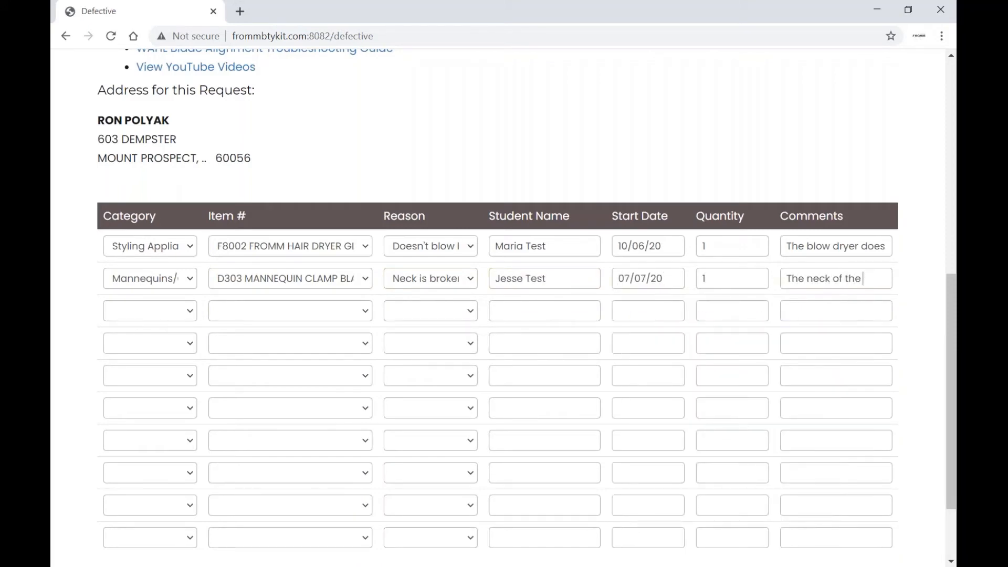
pyautogui.write(' mannequin clamp is no longe')
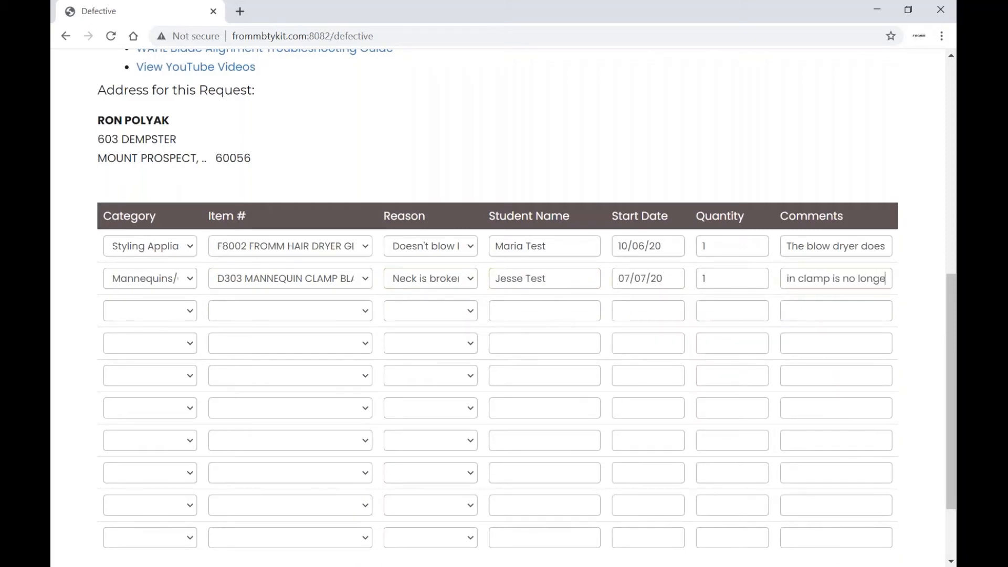
pyautogui.write('r tightening to the clamp.')
pyautogui.scroll(-2, 798, 404)
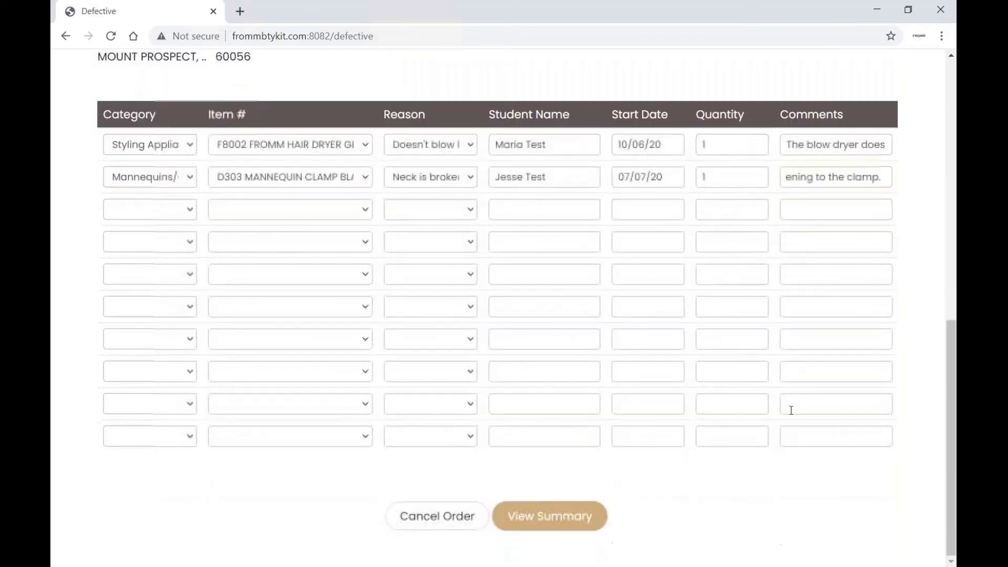
# Review the summary of the F8002 dryer and D303 clamp request, then submit it
pyautogui.click(589, 507)
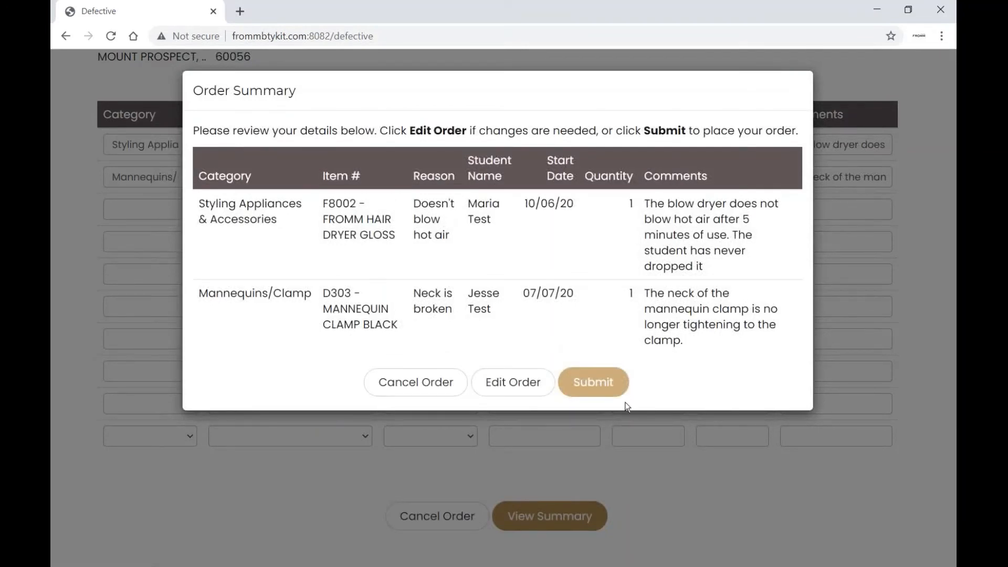
pyautogui.click(621, 382)
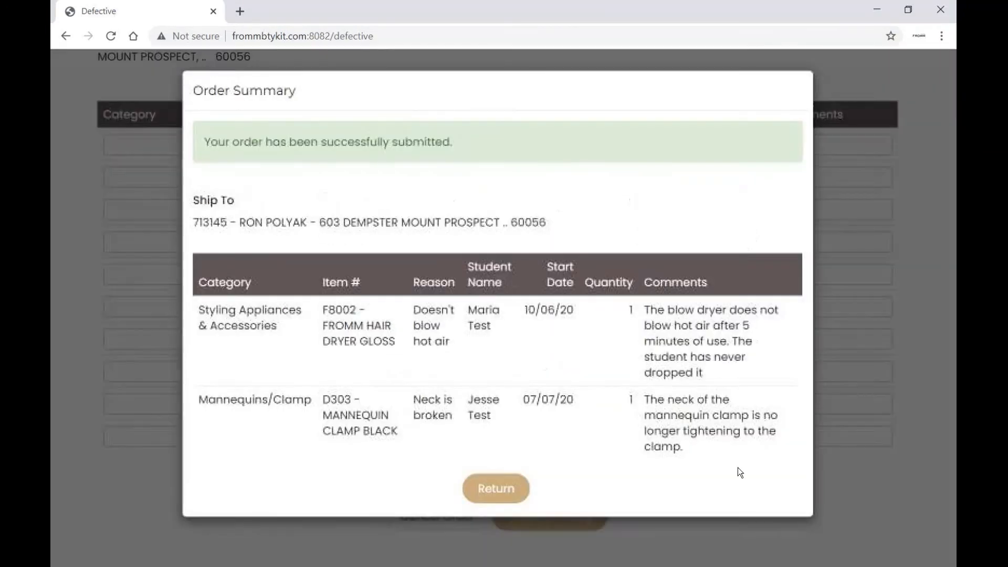